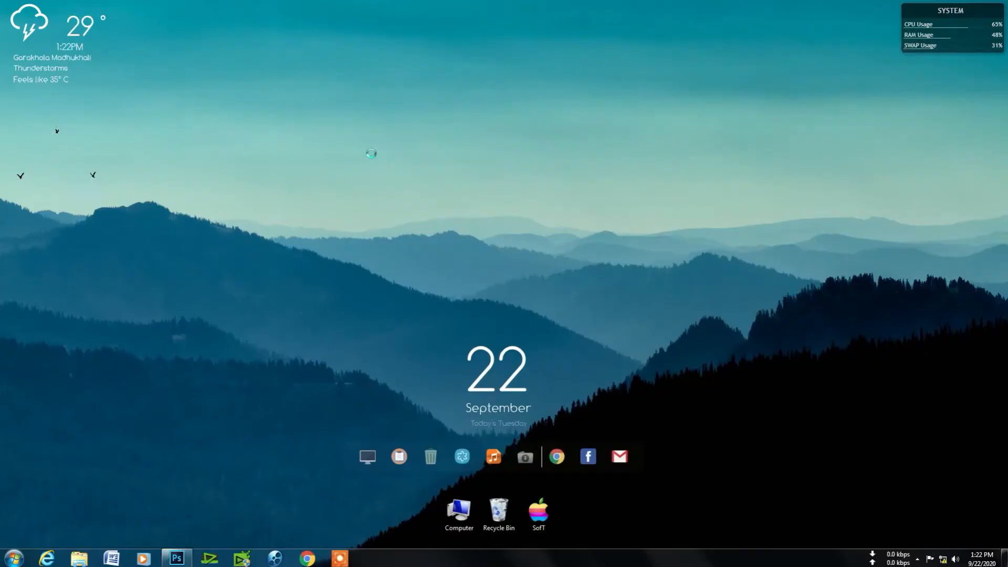
right_click(347, 134)
left_click(375, 161)
right_click(366, 146)
left_click(382, 169)
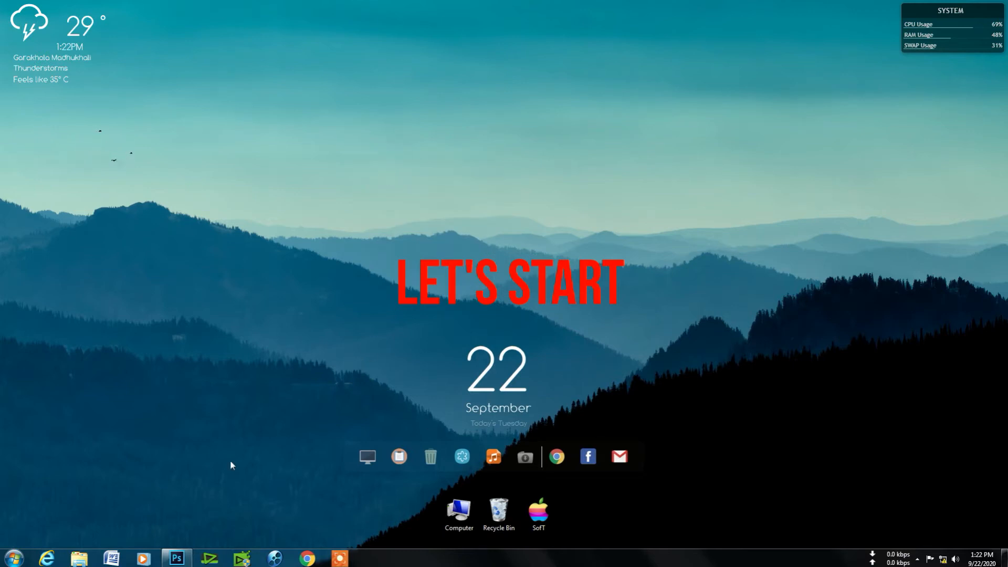
Switch to Photoshop, close the modified photo without saving and reopen IMG_0992.JPG.
left_click(188, 552)
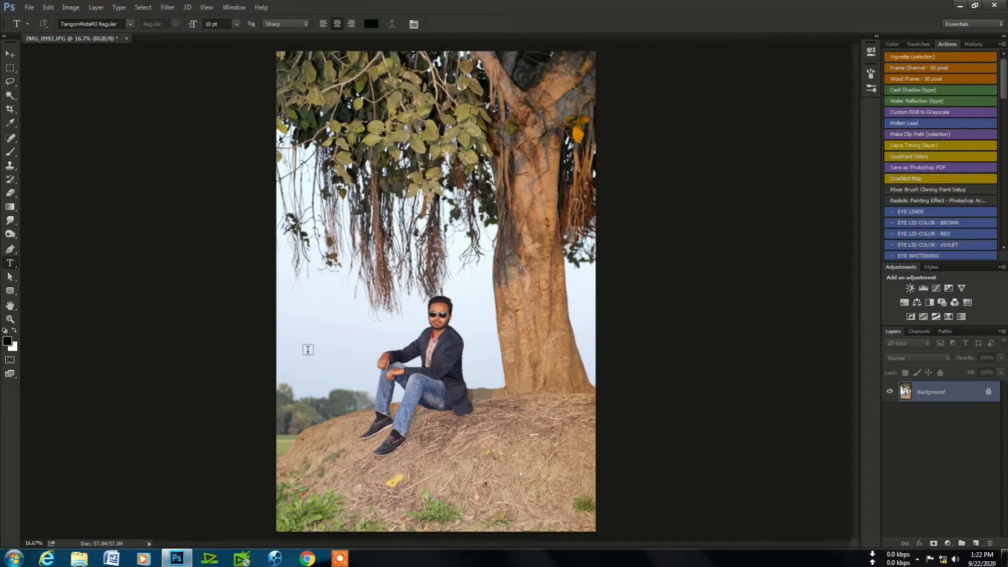
key("ctrl+w")
left_click(511, 214)
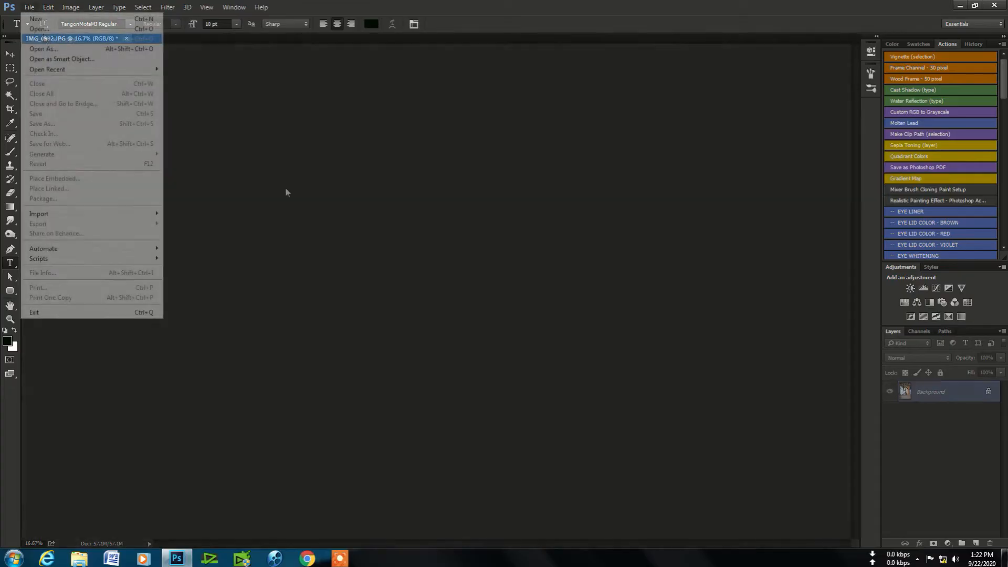
key("ctrl+o")
key("Escape")
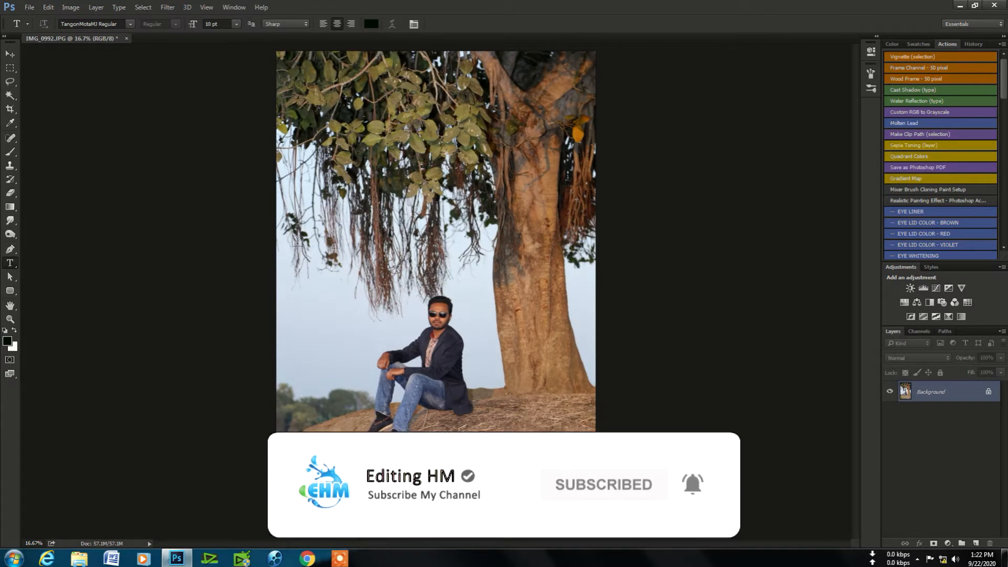
Adjust the photo's RGB levels automatically, with the input midtone at 1.16 and the white point at 239.
key("ctrl+alt+l")
left_click(811, 147)
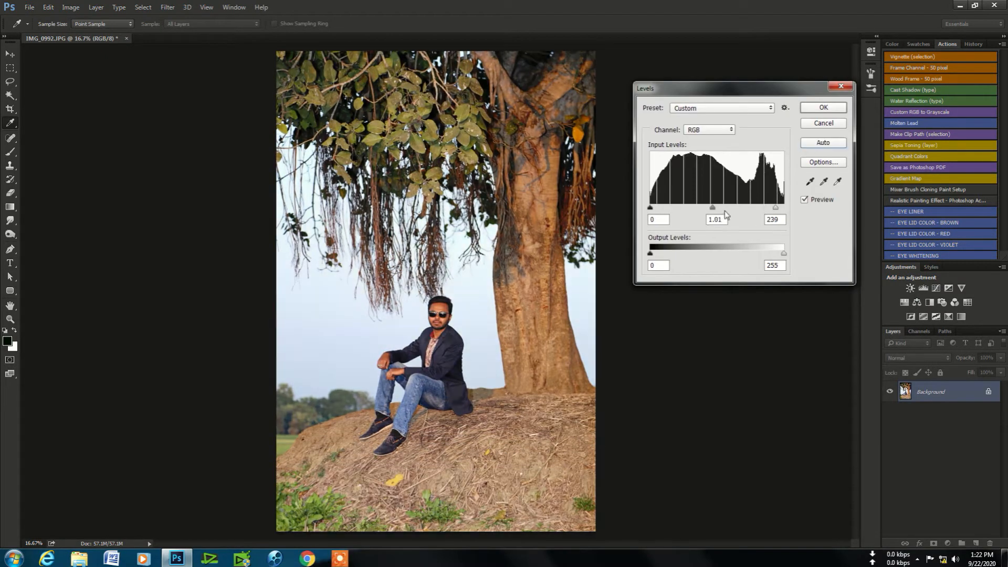
left_click_drag(708, 211, 706, 209)
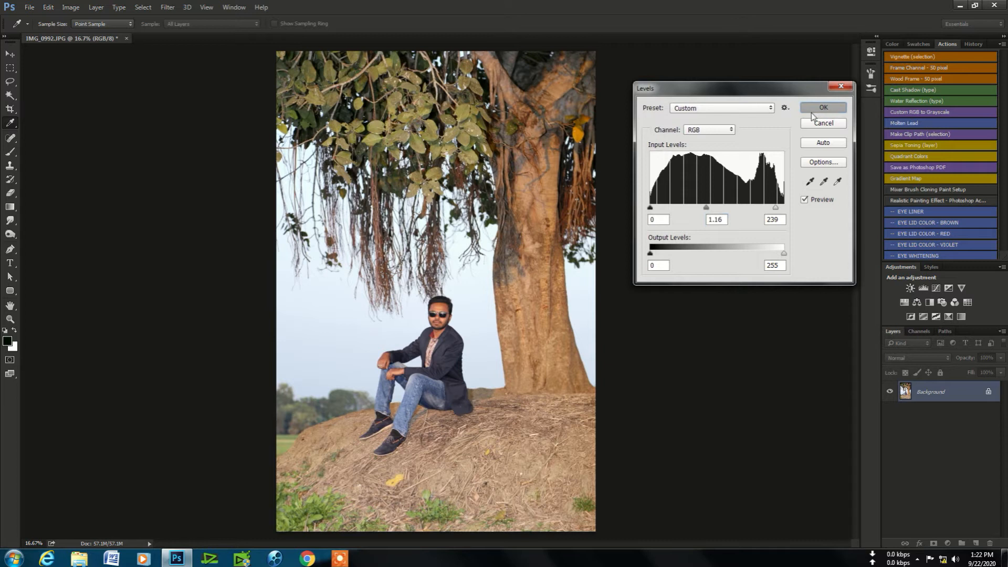
left_click(812, 112)
Sharpen the photo with the Unsharp Mask filter, judging the effect on the man's face.
scroll(427, 381, "up", 5)
left_click_drag(476, 169, 484, 370)
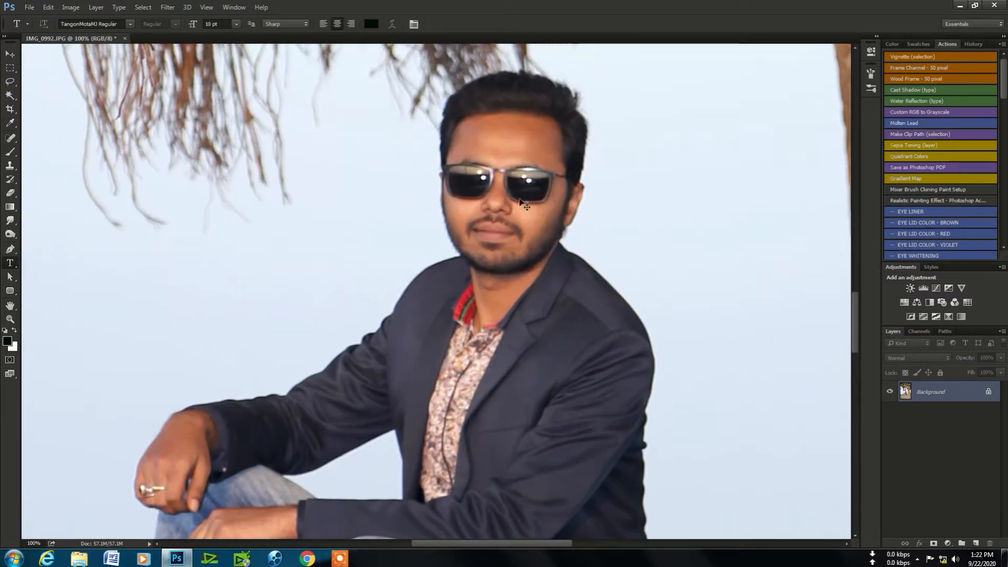
scroll(516, 202, "up", 2)
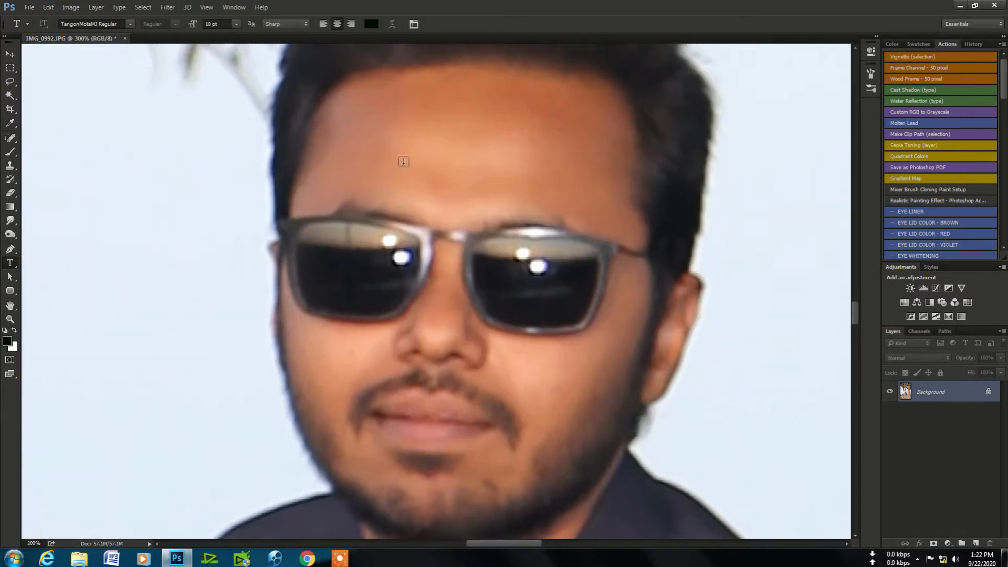
left_click(166, 8)
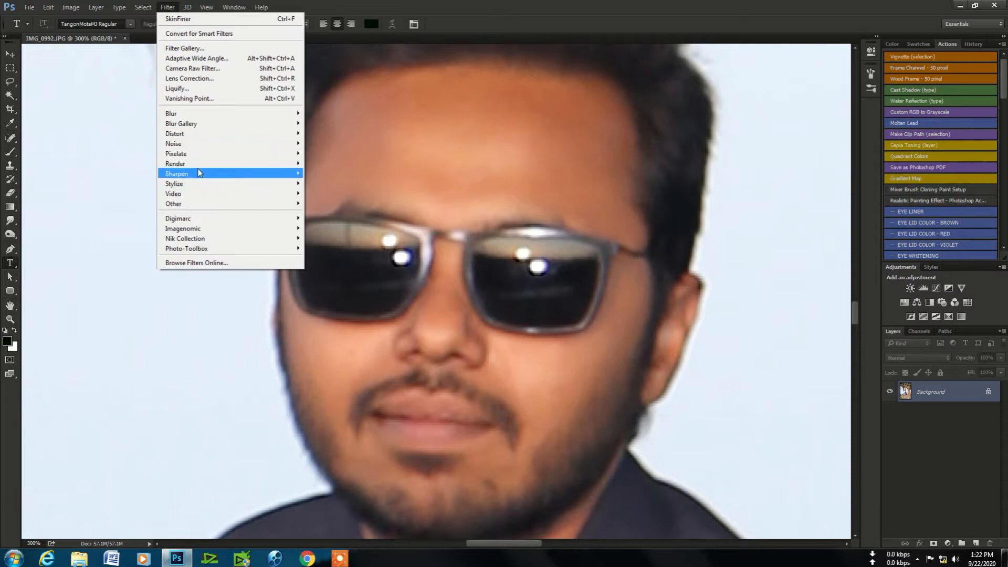
left_click(332, 223)
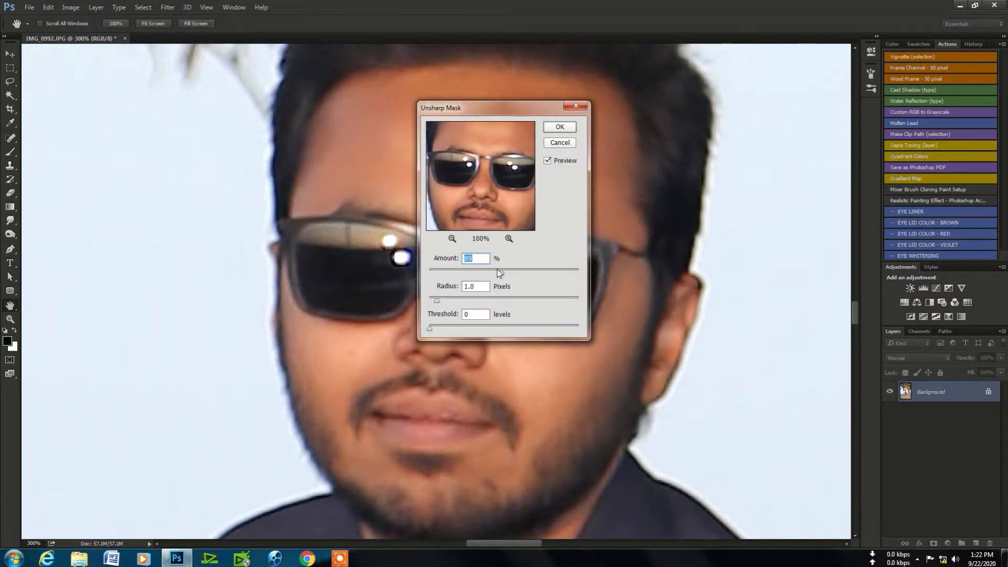
left_click(560, 145)
Remove the white glare spots from both sunglass lenses with the content-aware Spot Healing Brush.
scroll(558, 266, "up", 2)
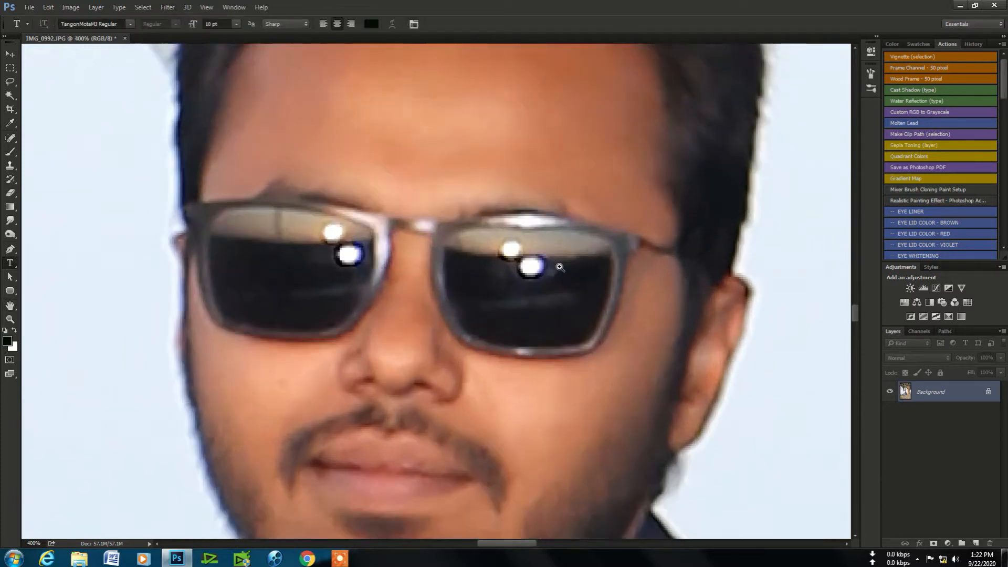
key("j")
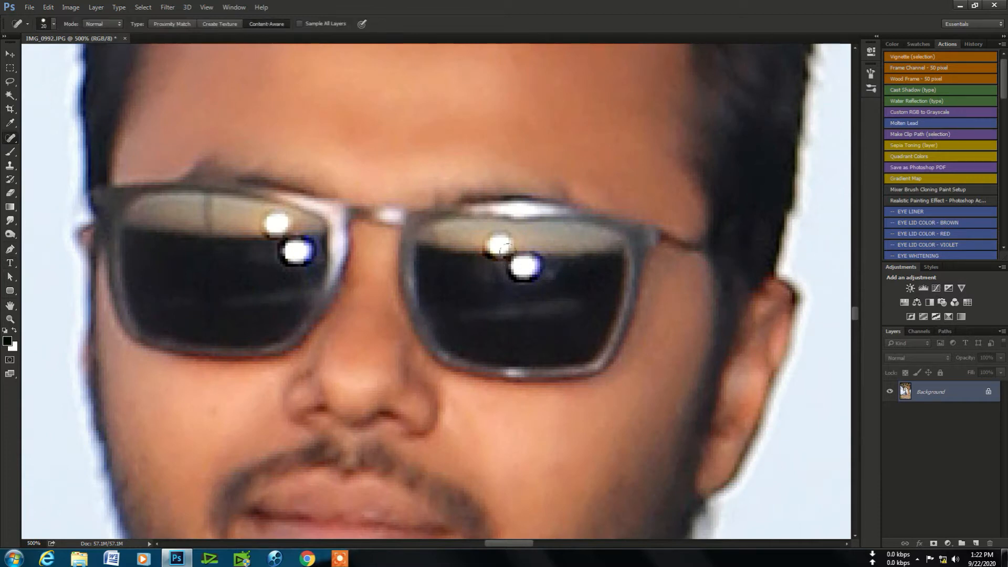
left_click(524, 267)
left_click_drag(485, 231, 531, 245)
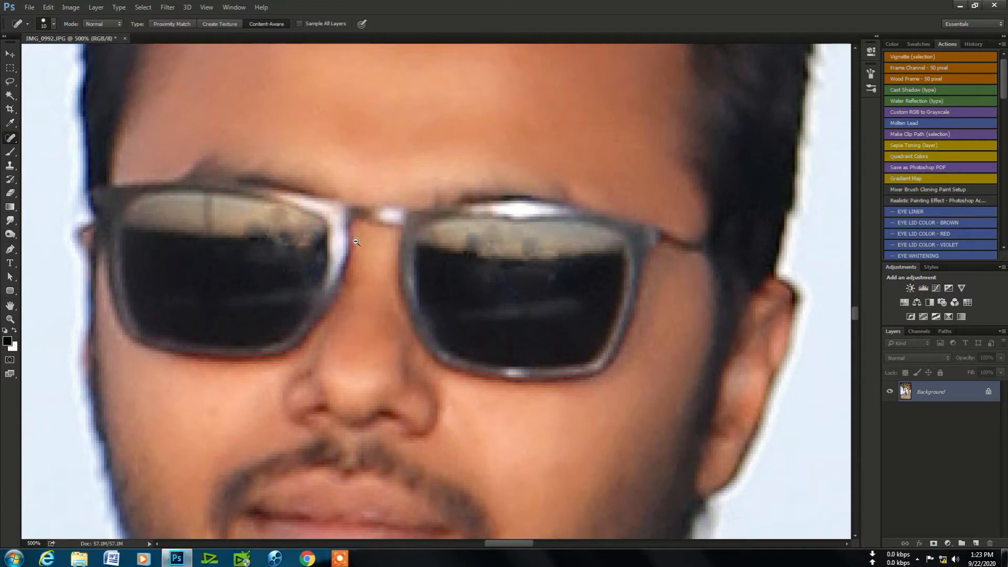
scroll(356, 242, "down", 9)
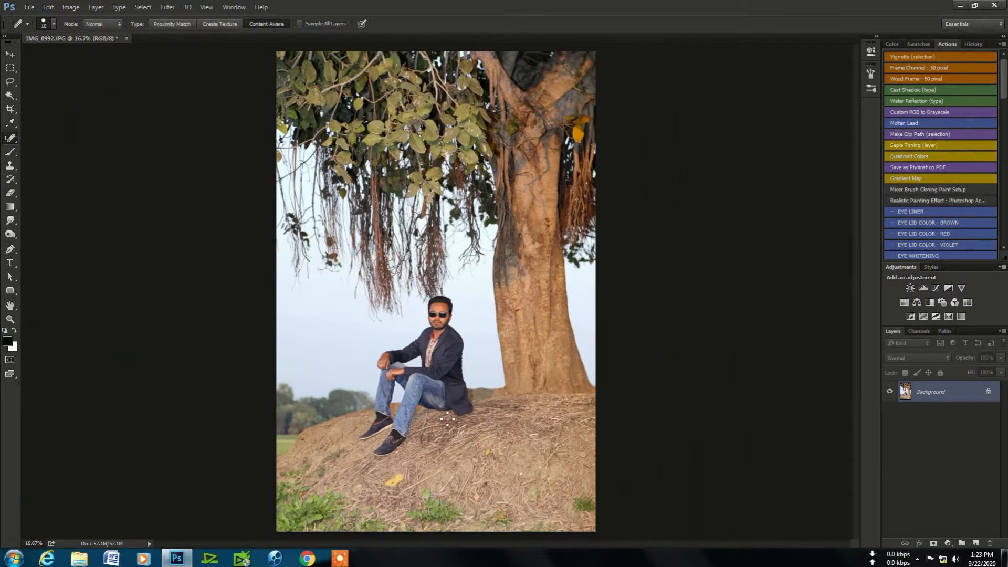
Copy a rectangle around the upper rim of the man's right sunglass lens, including the eyebrow, to a new layer.
scroll(439, 372, "up", 10)
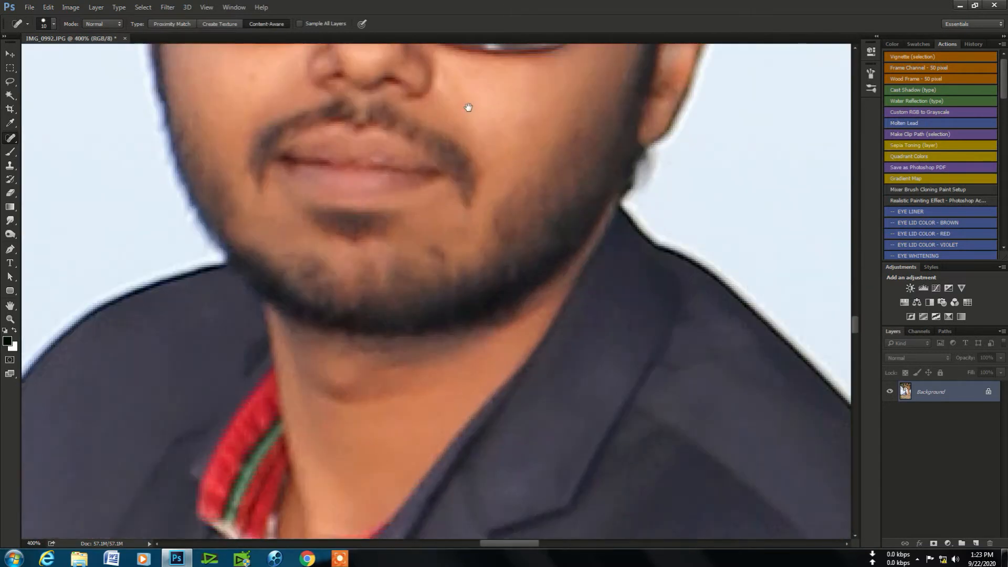
left_click_drag(467, 112, 500, 361)
scroll(437, 298, "up", 1)
left_click(10, 69)
mouse_move(229, 228)
left_mouse_down()
mouse_move(296, 270)
mouse_move(349, 325)
left_mouse_up()
key("ctrl+j")
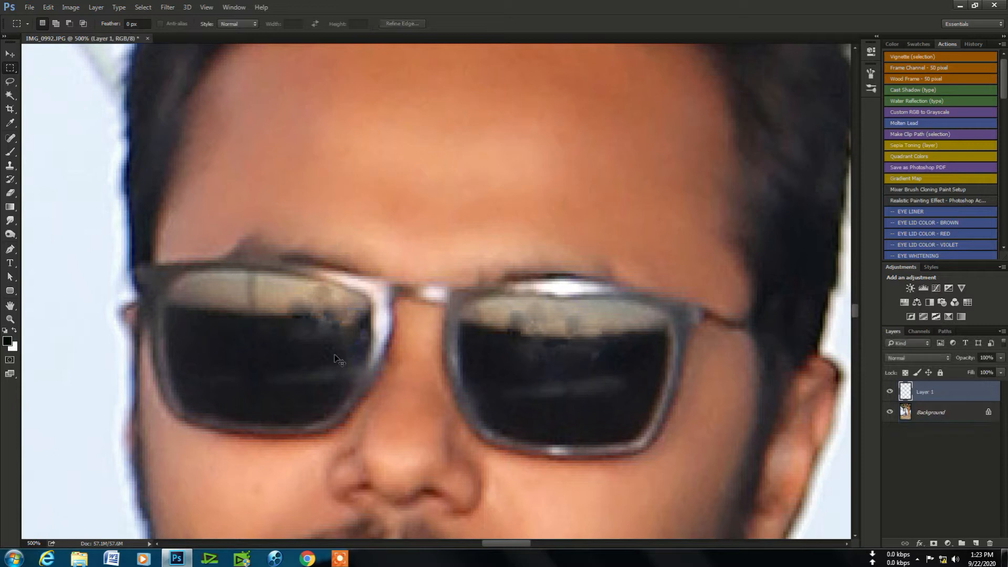
Flip the copied rim patch horizontally, then move and rotate it over the other lens's upper rim.
key("ctrl+t")
right_click(308, 291)
left_click(325, 428)
left_click_drag(294, 294, 415, 307)
left_click_drag(580, 317, 618, 318)
left_click_drag(665, 233, 679, 255)
left_click_drag(598, 303, 570, 317)
key("Return")
Erase the rim patch's excess over the lens at 100% eraser opacity and refine its fit with Free Transform.
left_click(11, 196)
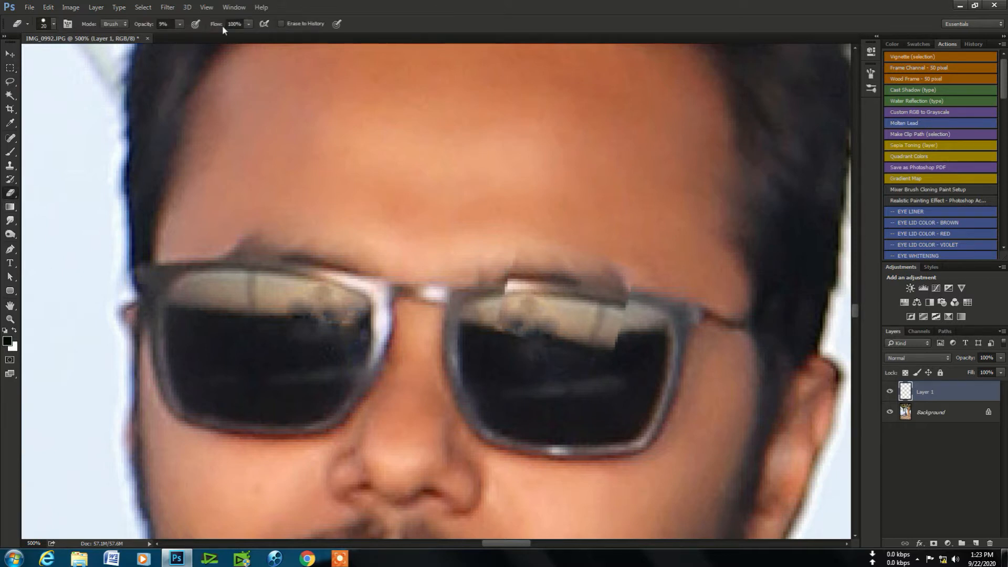
left_click_drag(614, 344, 557, 324)
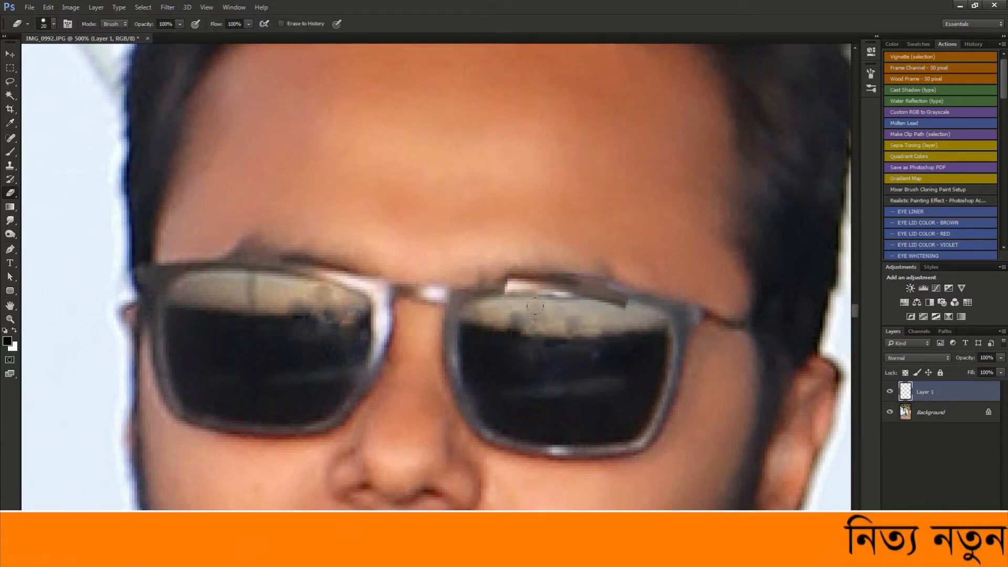
key("ctrl+t")
left_click_drag(685, 281, 677, 252)
key("Return")
key("e")
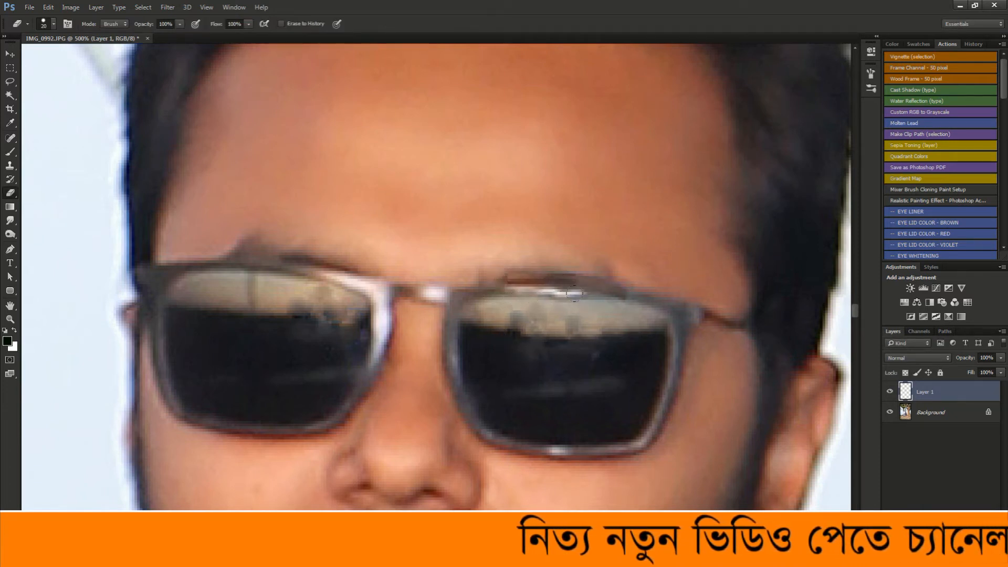
Apply a High Pass filter with a low radius to the full photo copy on Layer 1.
key("ctrl+0")
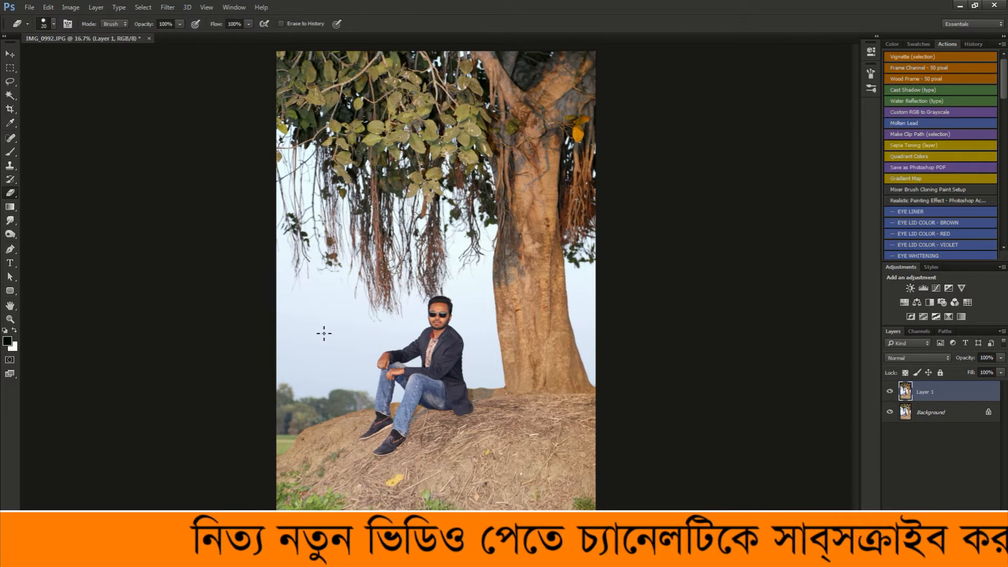
left_click(168, 7)
mouse_move(278, 203)
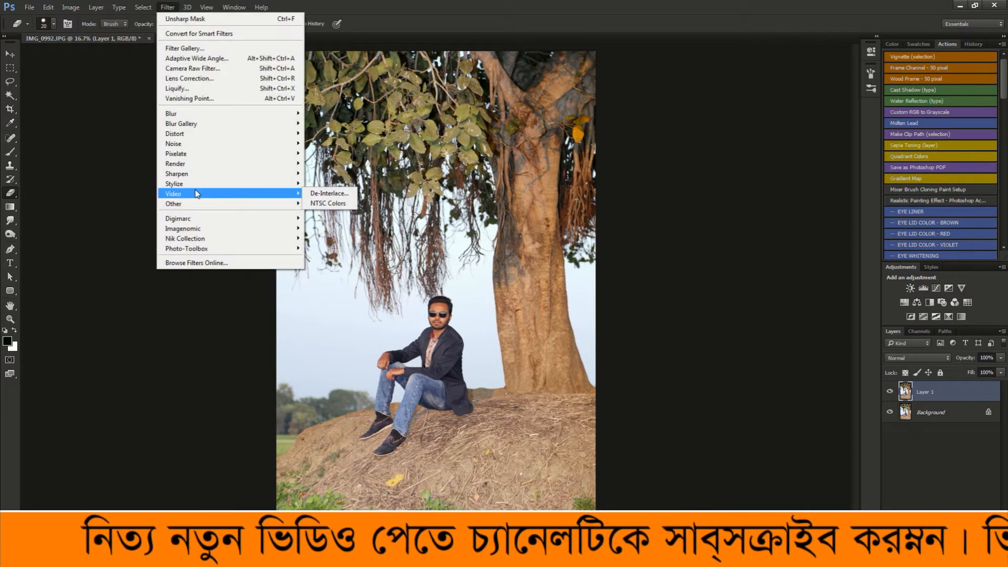
left_click(336, 218)
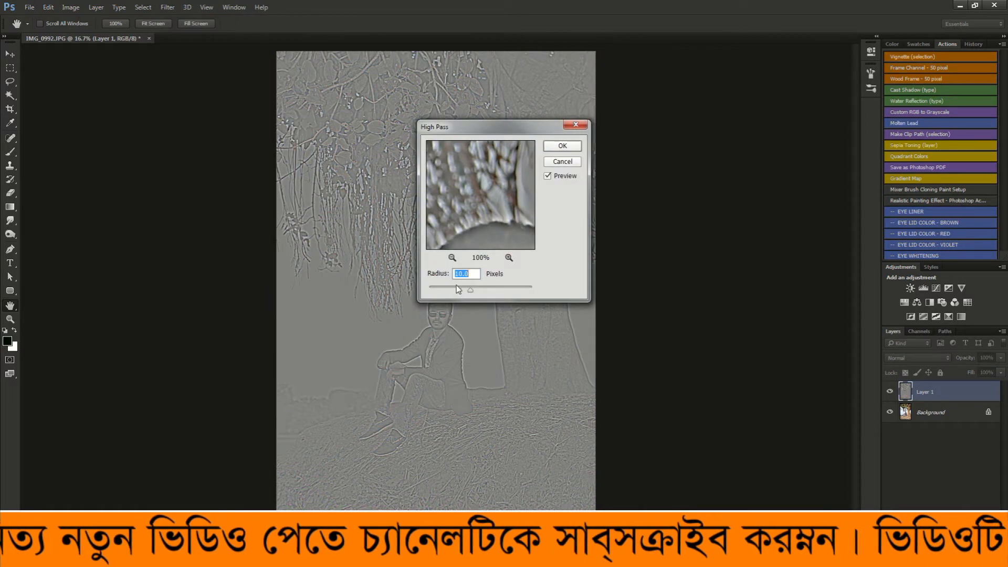
left_click_drag(457, 288, 442, 291)
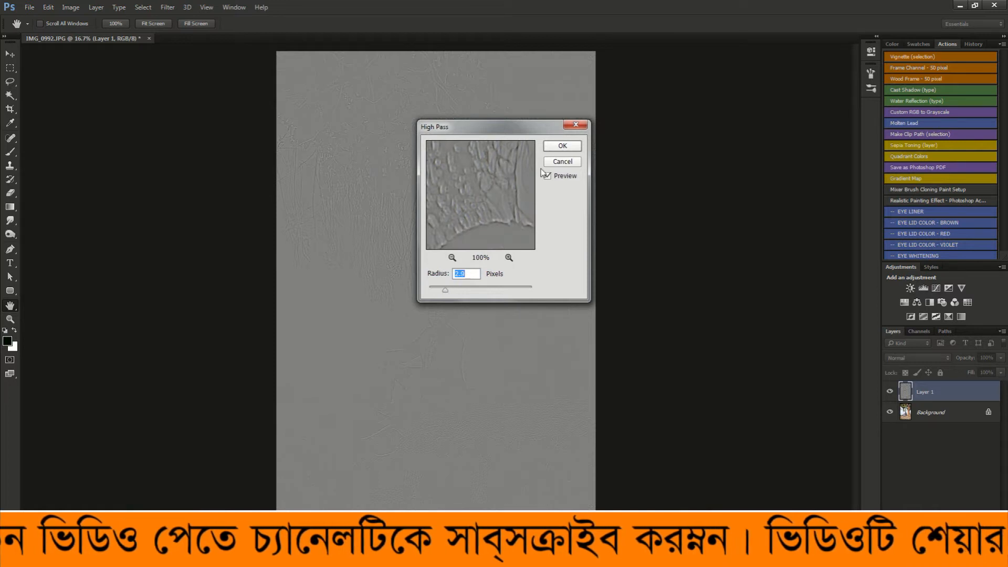
left_click(562, 145)
Set the blend mode of the High Pass layer to Overlay.
key("e")
left_click(918, 358)
left_click(906, 462)
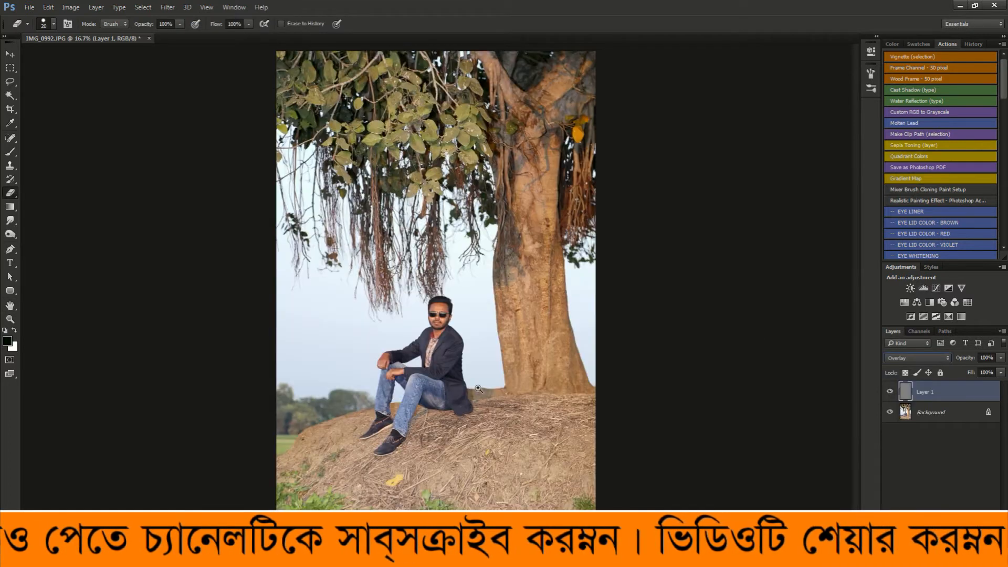
scroll(458, 368, "up", 3)
scroll(413, 289, "down", 2)
Merge the Overlay layer into the background and duplicate the merged photo onto a new layer.
key("ctrl+e")
key("ctrl+j")
scroll(426, 295, "down", 2)
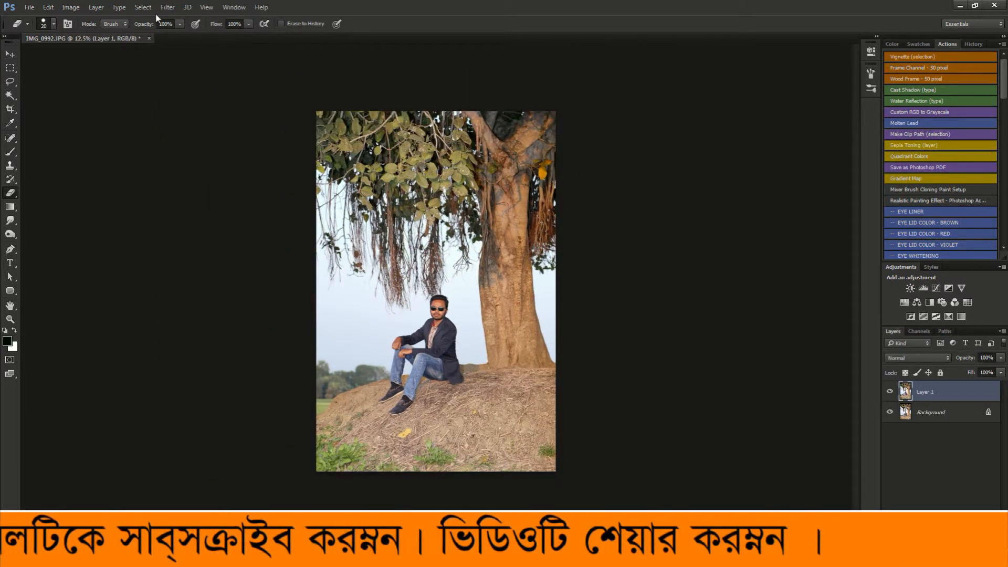
left_click(168, 7)
left_click(199, 68)
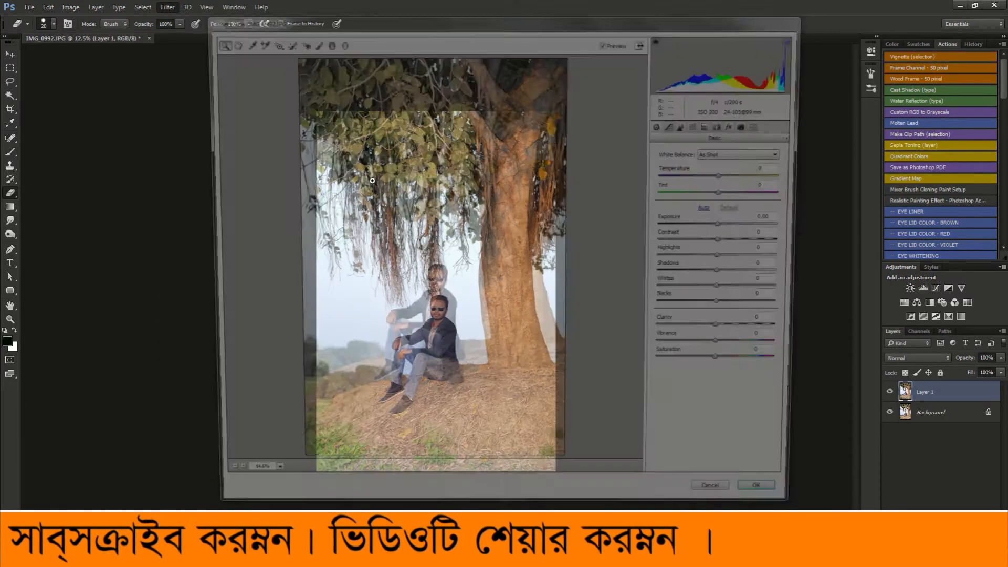
left_click(765, 127)
left_click(723, 507)
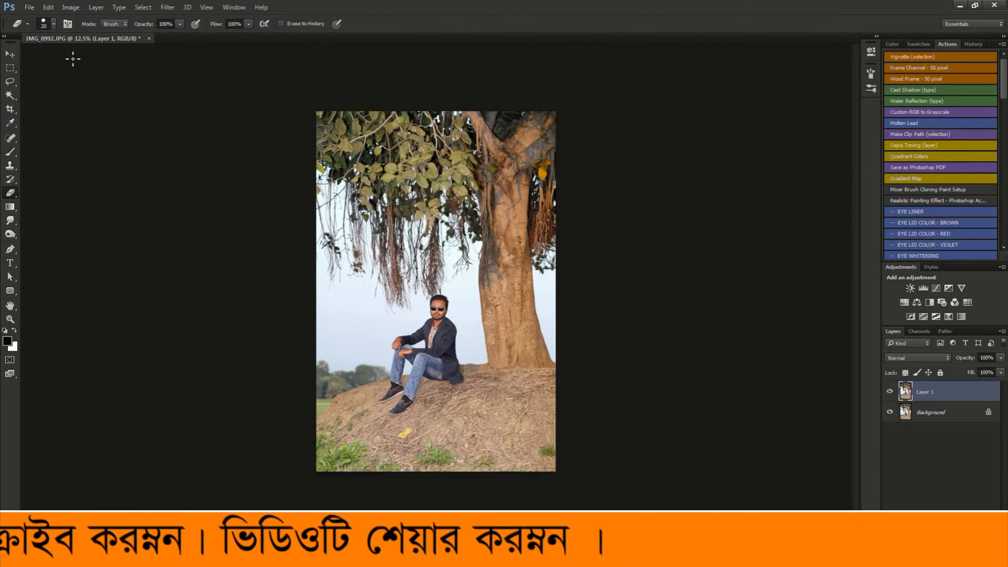
Start opening an image and browse to the Photoshop project folder inside POJECT on My Disk (D:).
left_click(30, 8)
left_click(32, 28)
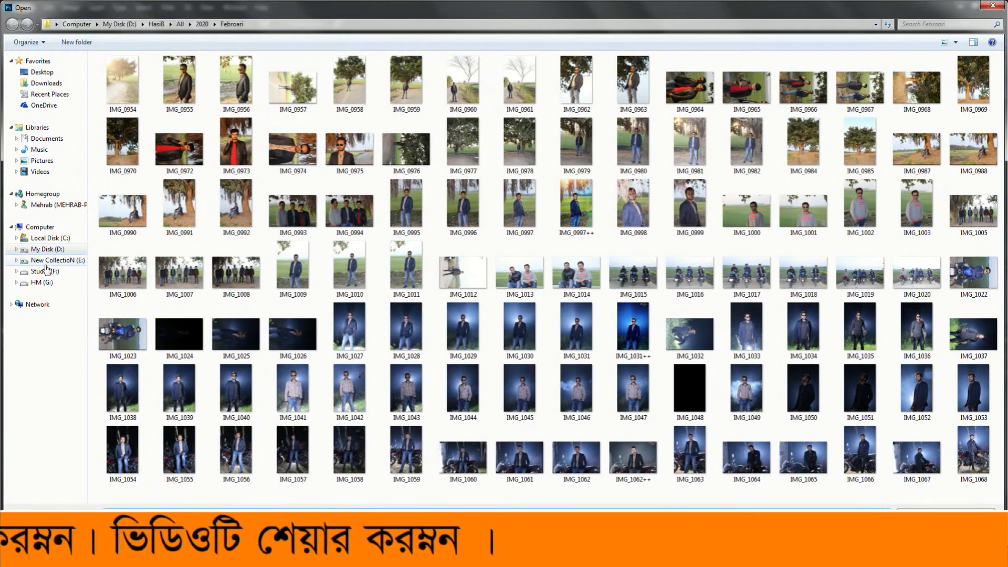
left_click(47, 249)
double_click(118, 92)
double_click(135, 91)
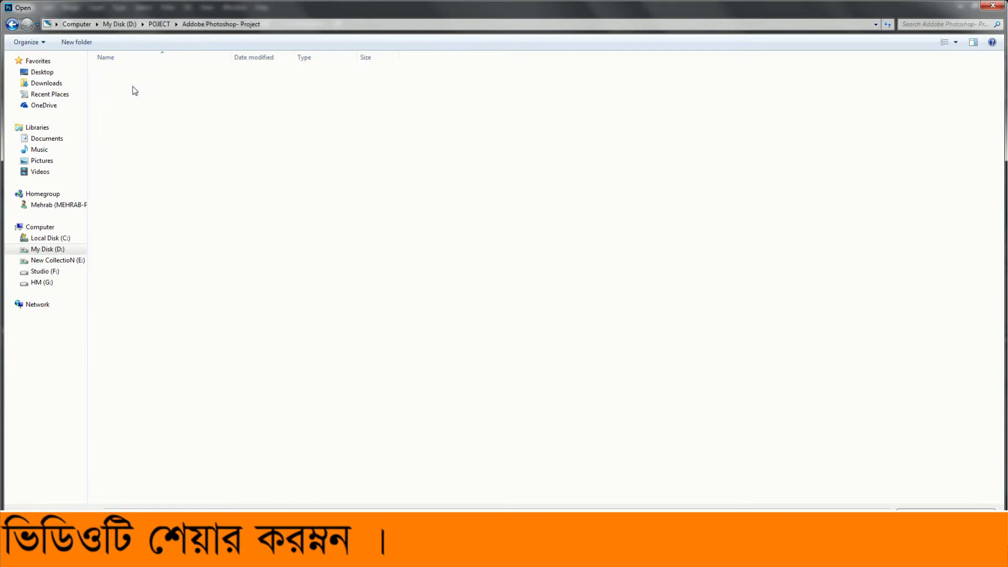
Browse the project's image folders to the Green Branches photo Tree folder inside PSD Design Icon.
double_click(134, 84)
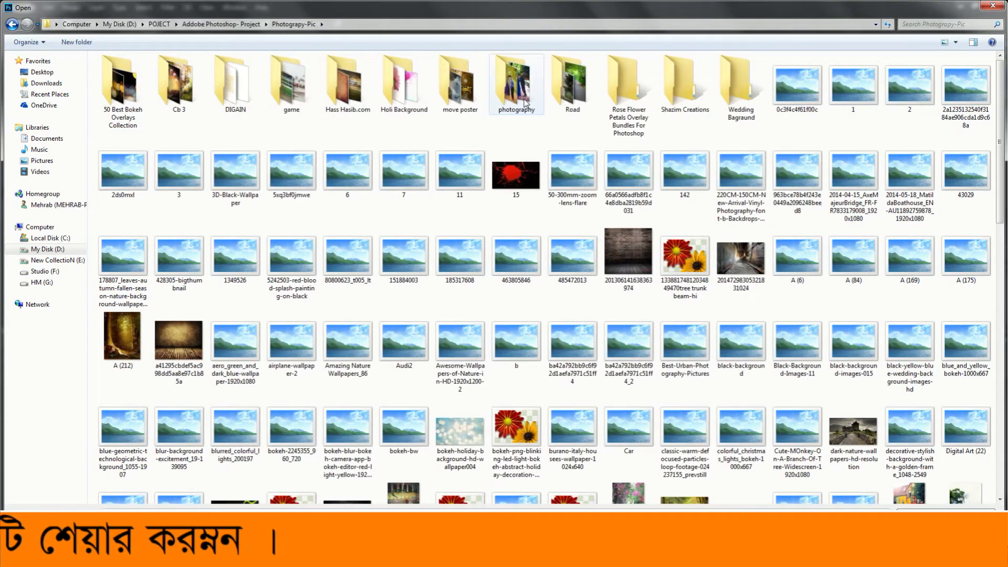
key("BackSpace")
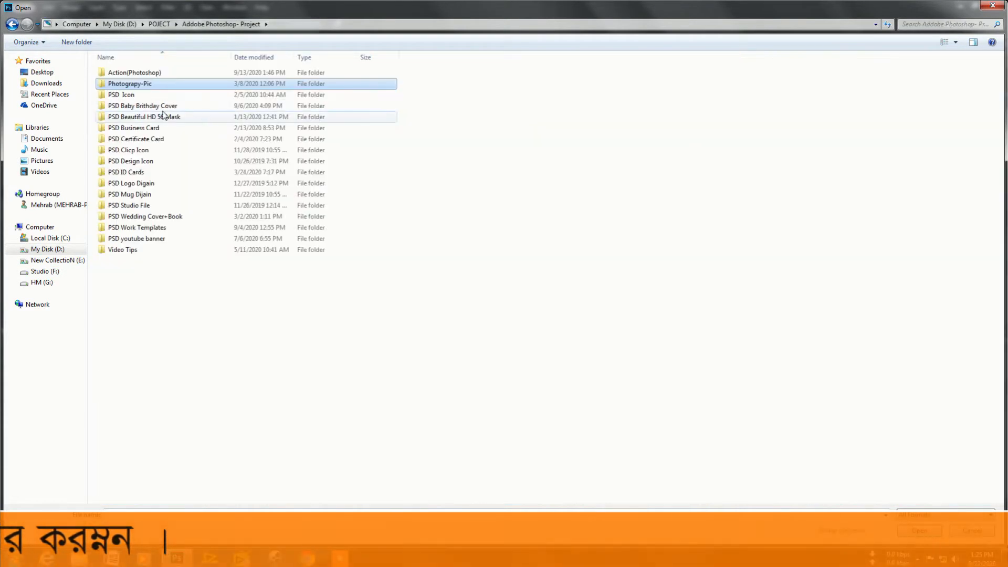
double_click(158, 161)
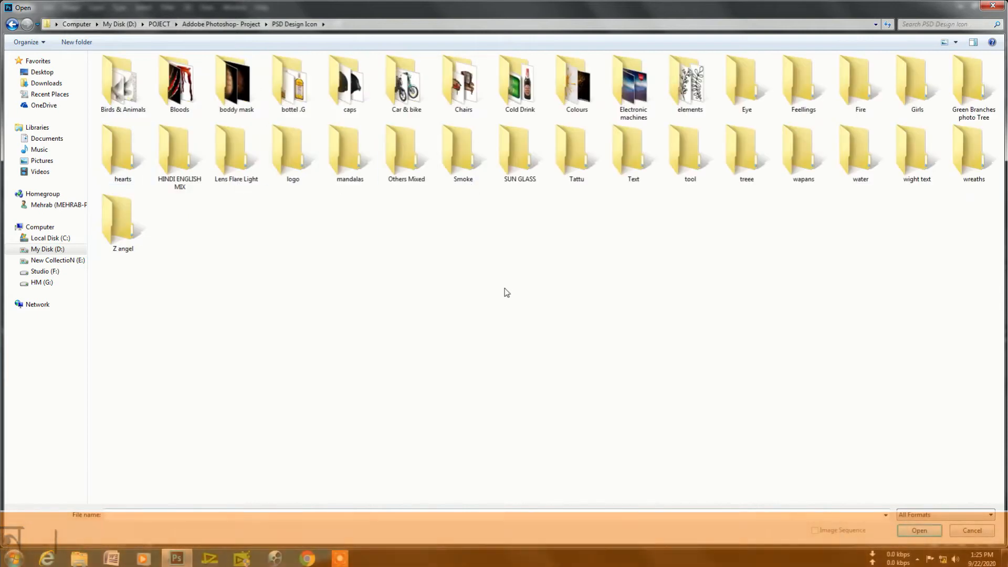
double_click(748, 165)
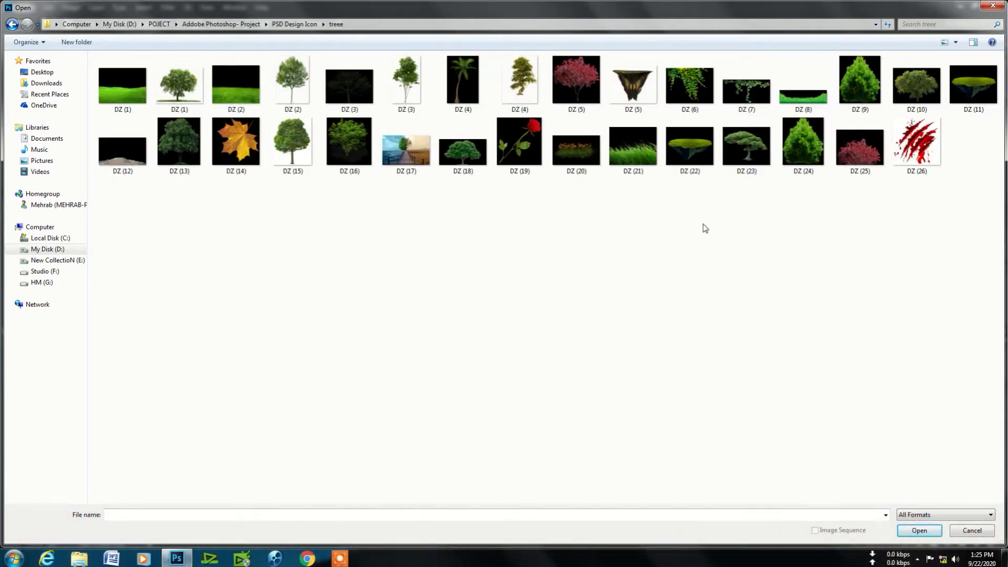
key("BackSpace")
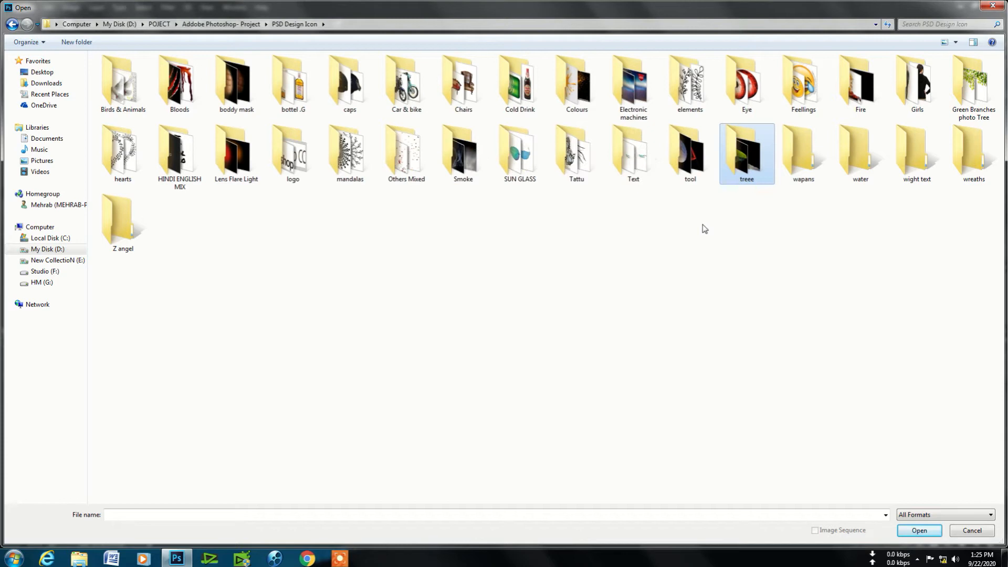
double_click(973, 89)
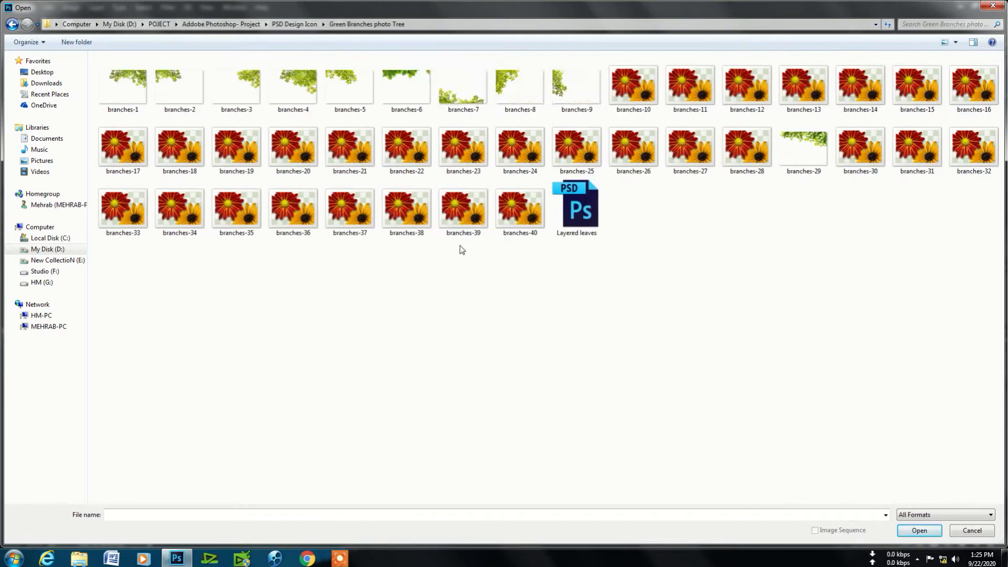
Open the branches-7 and branches-26 images together.
left_click(463, 87)
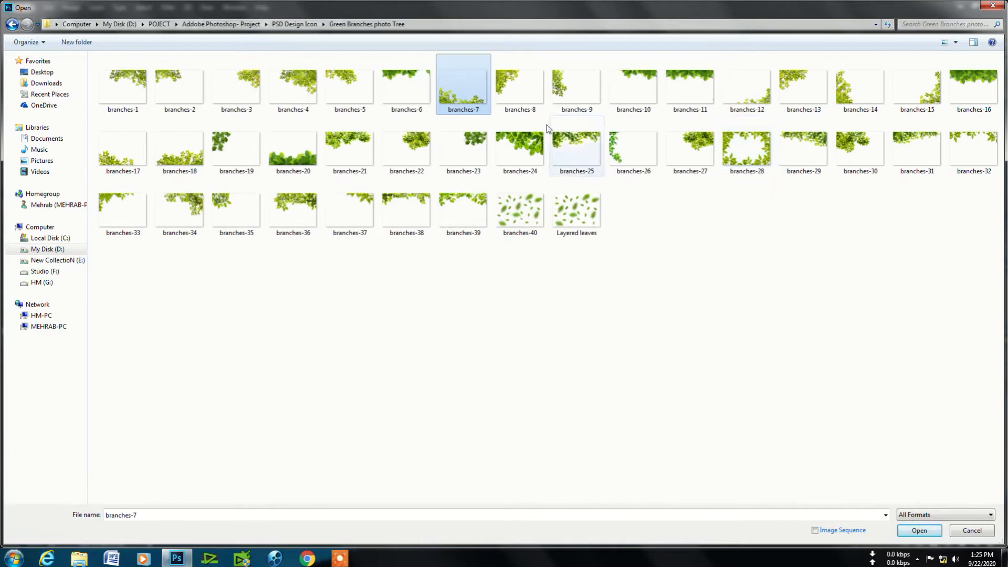
left_click(613, 154, "ctrl")
left_click(908, 527)
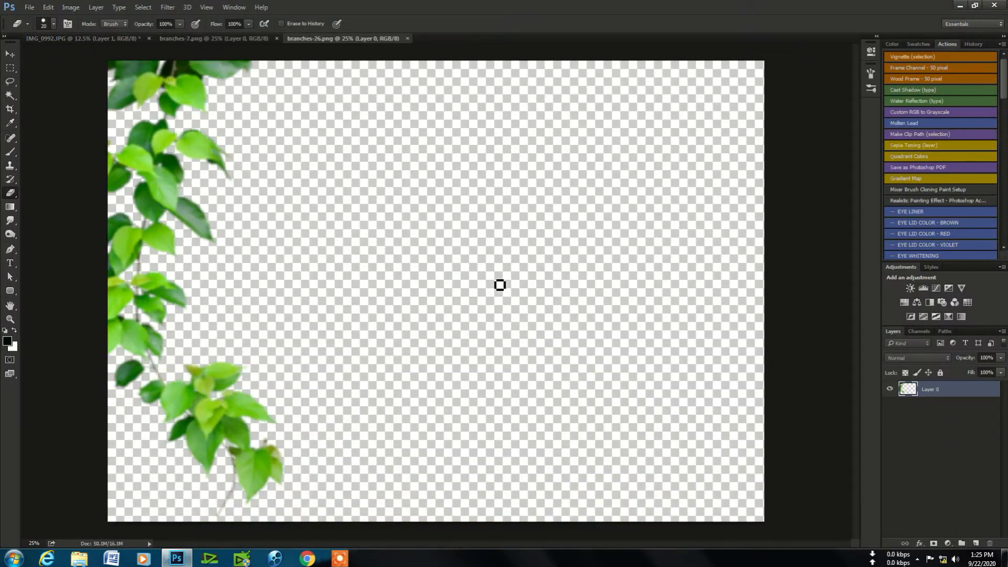
Place the branches-7 foliage along the bottom of the portrait and duplicate its layer.
left_click(236, 37)
key("v")
left_click_drag(212, 425, 357, 449)
key("ctrl+j")
Apply a Gaussian Blur with a radius of 57.8 pixels to the duplicated foliage layer, Layer 2 copy.
left_click(167, 7)
mouse_move(189, 110)
left_click(332, 155)
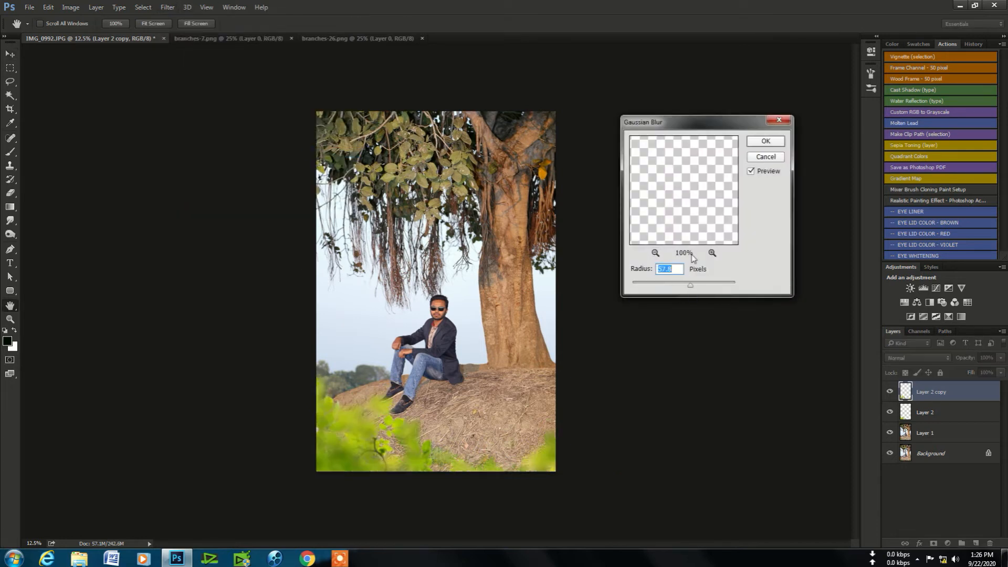
left_click(764, 142)
Reposition the blurred foliage copy and the sharp foliage on Layer 2 along the photo's bottom edge.
left_click_drag(357, 457, 338, 445)
left_click(924, 412)
left_click_drag(519, 432, 294, 408)
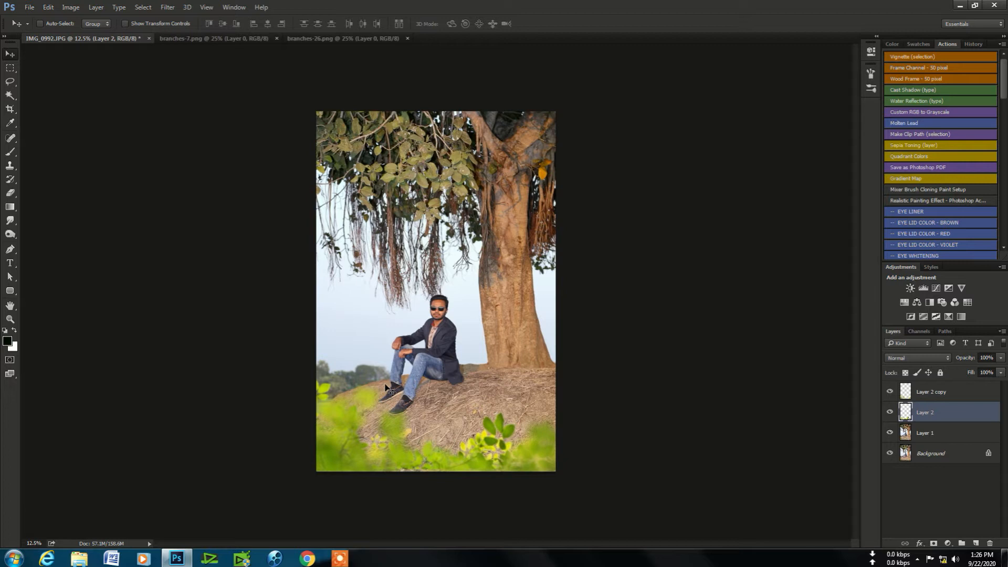
Close both open branch images and open branches-9 and branches-26 from the Green Branches folder.
left_click(215, 38)
left_click(277, 38)
left_click(279, 38)
left_click(30, 7)
left_click(57, 29)
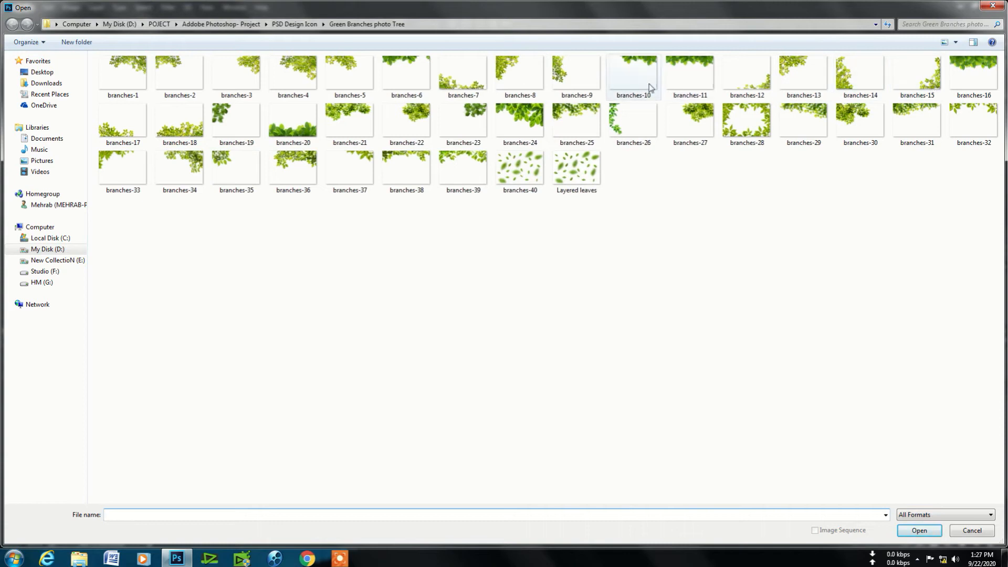
left_click(618, 118)
left_click(558, 80, "ctrl")
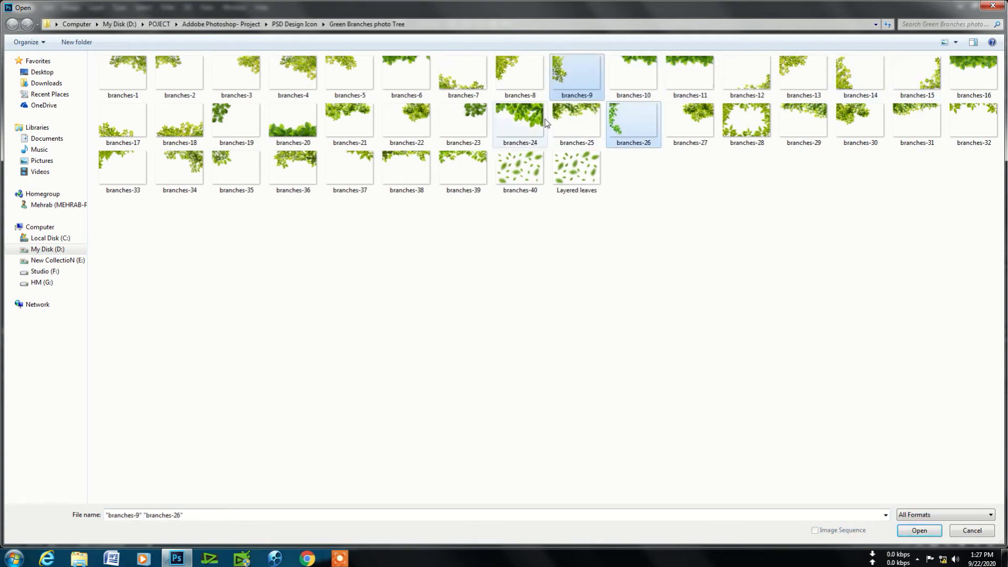
left_click(934, 534)
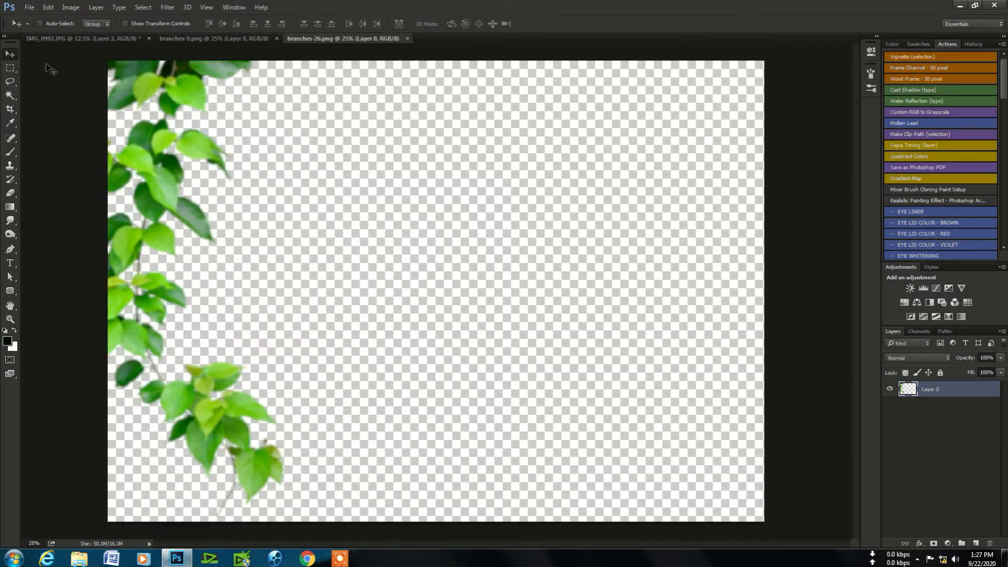
Place the branches-26 vine at the portrait's upper left and apply a Gaussian Blur of about 45.6 pixels to it.
left_click_drag(51, 70, 354, 126)
left_click(167, 7)
mouse_move(179, 106)
left_click(324, 140)
left_click_drag(686, 288, 682, 288)
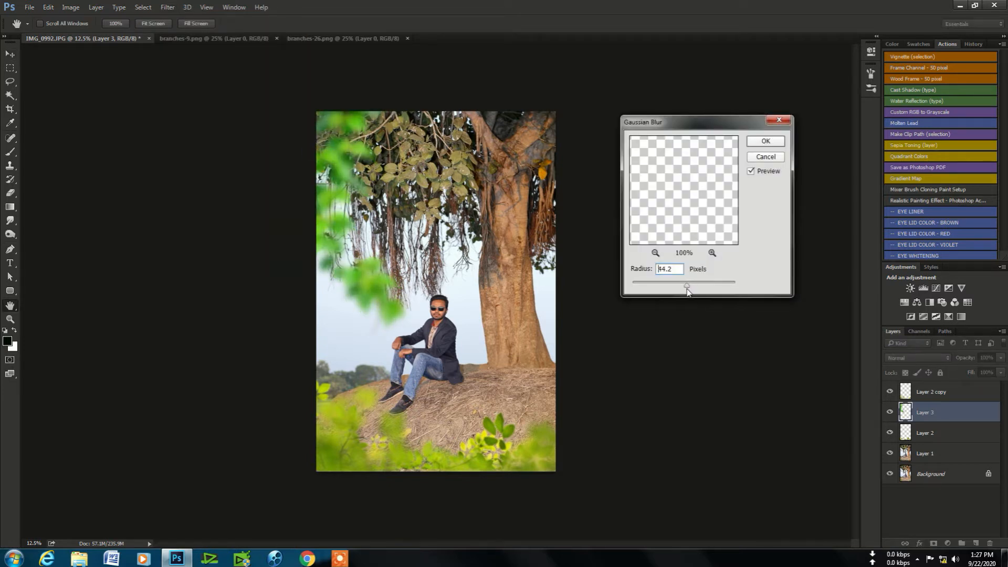
left_click(660, 289)
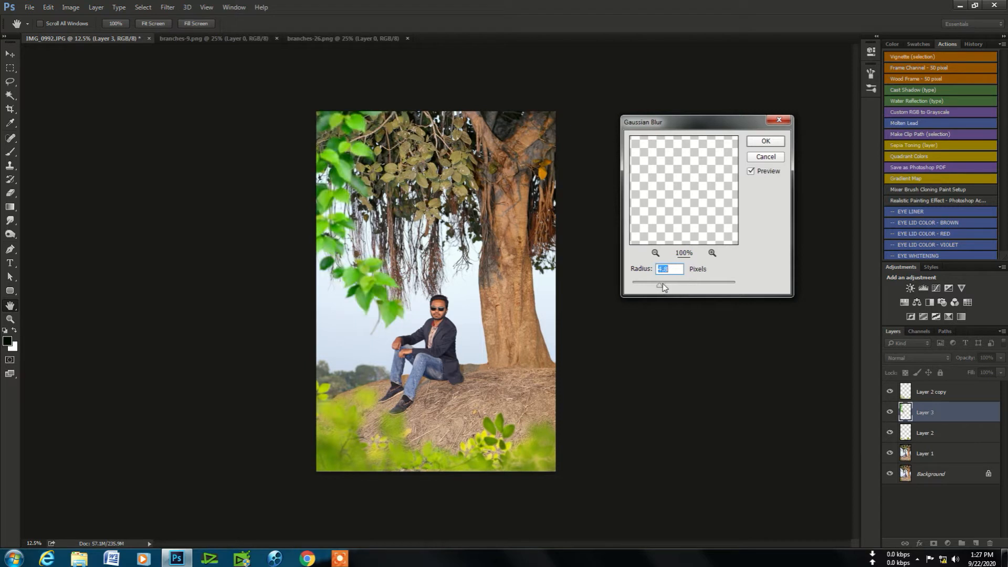
left_click_drag(676, 290, 689, 293)
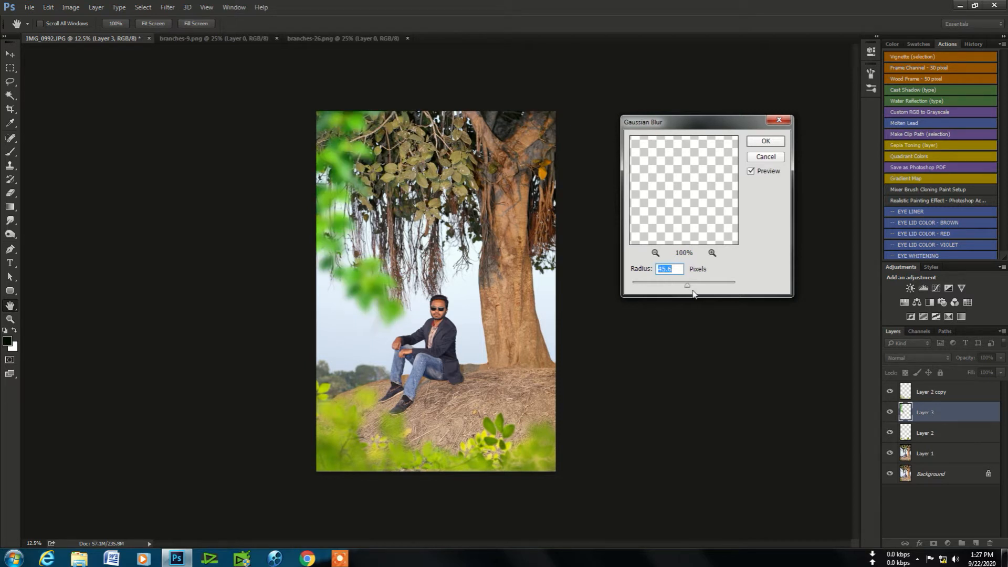
left_click(348, 187)
left_click(760, 146)
Shift the blurred vine toward the photo's left edge and place a duplicate of it there.
key("v")
left_click_drag(342, 186, 329, 126)
left_click_drag(341, 228, 314, 225)
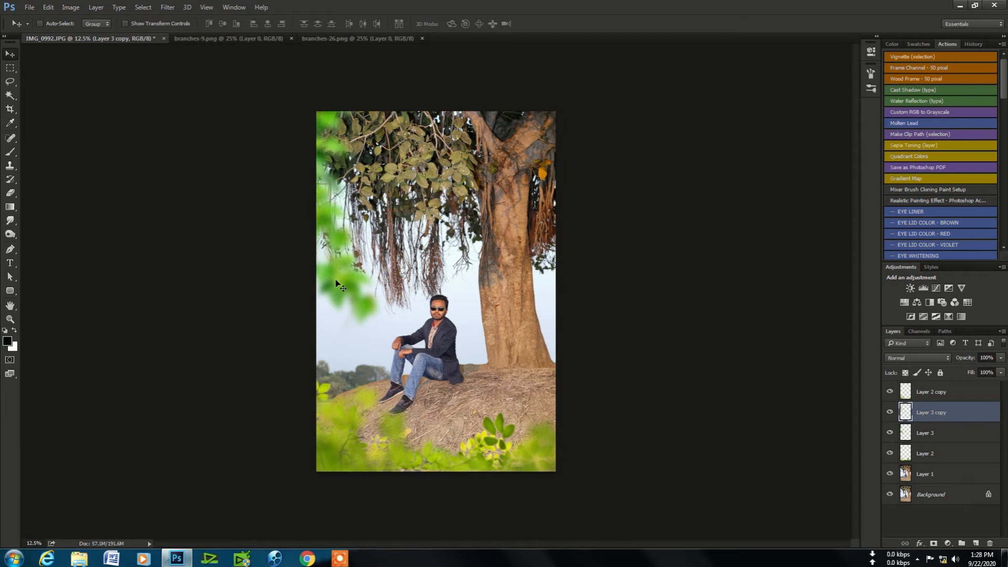
key("ctrl")
Place the branches-9 foliage on the photo's left edge and move its layer beneath Layer 3.
left_click(284, 39)
left_click_drag(205, 137, 278, 89)
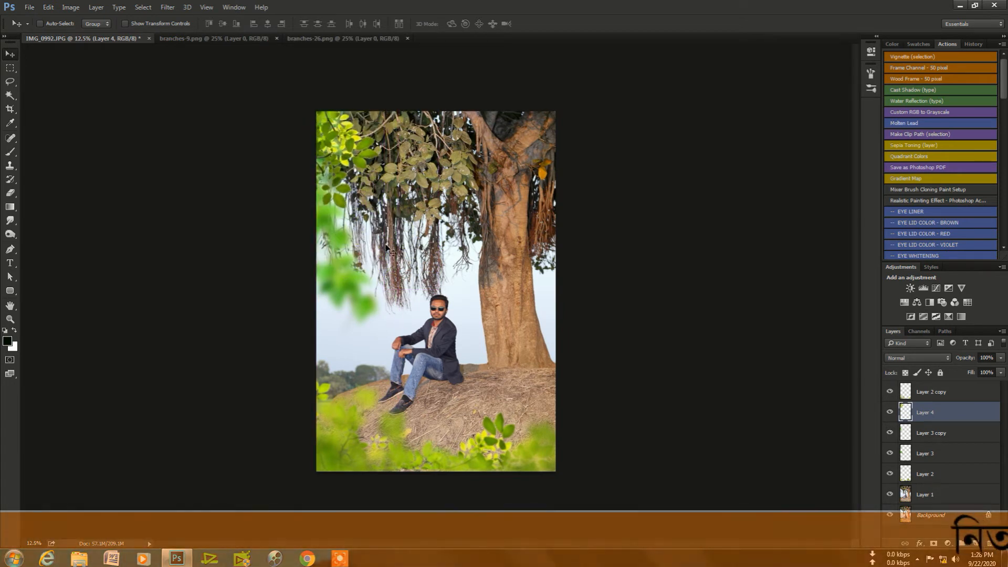
left_click_drag(338, 145, 324, 196)
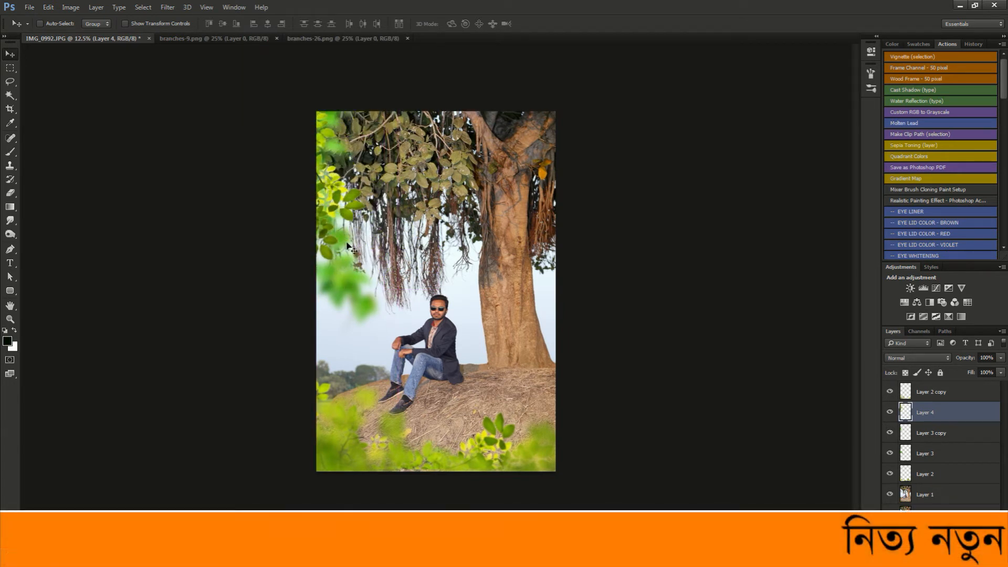
left_click_drag(941, 414, 945, 468)
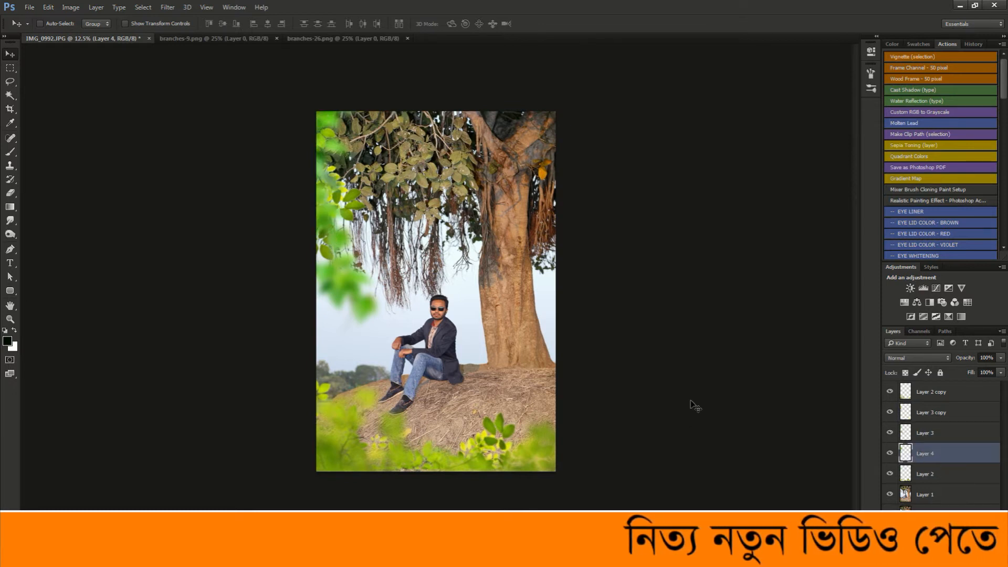
Merge all the branch layers, from Layer 2 copy through Layer 2, down into Layer 1.
left_click(940, 392)
left_click(939, 475, "shift")
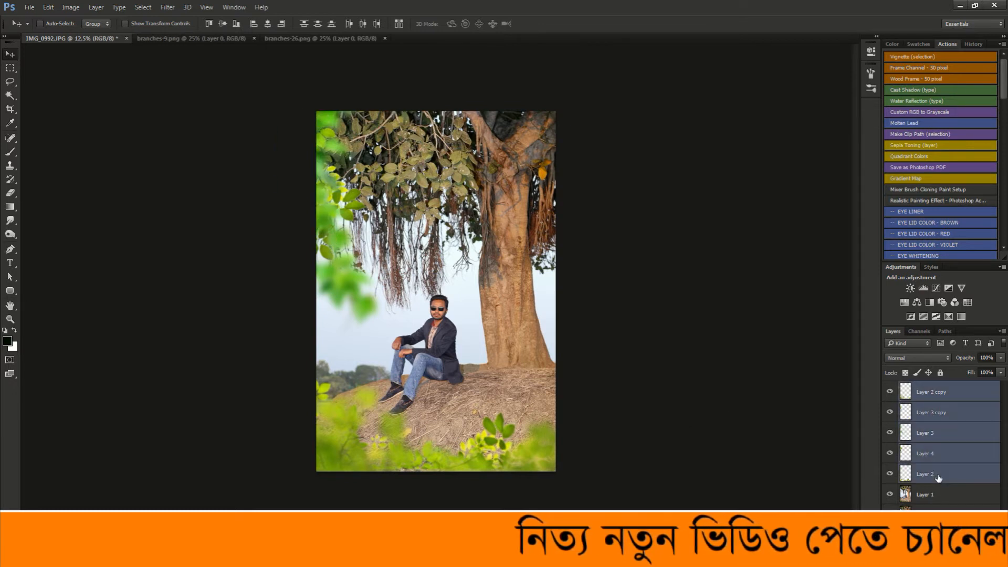
key("ctrl+e")
key("ctrl+e")
Try the Camera Raw preset ae2k19 (5), then apply ae2k19 (4) to Layer 1.
left_click(174, 7)
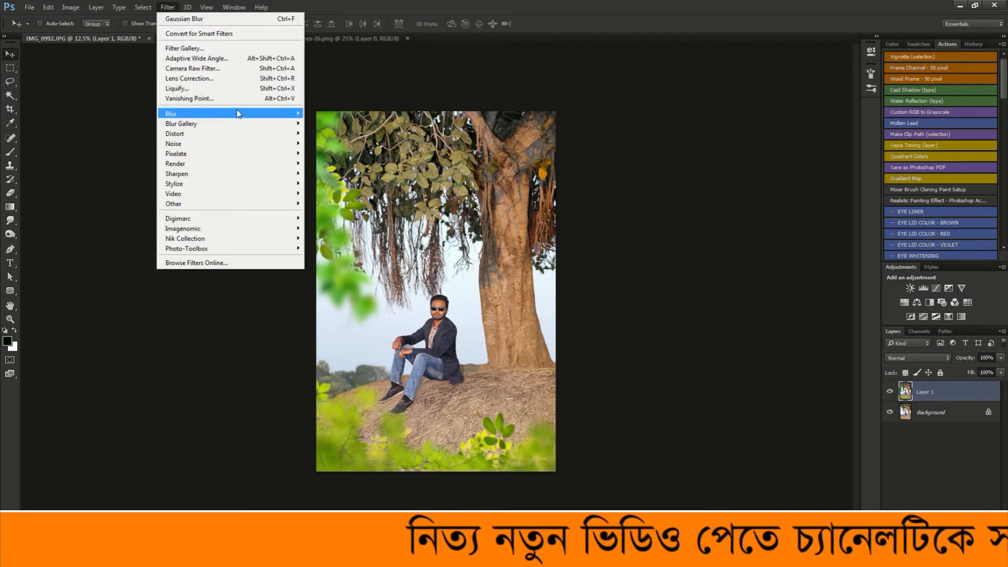
left_click(210, 69)
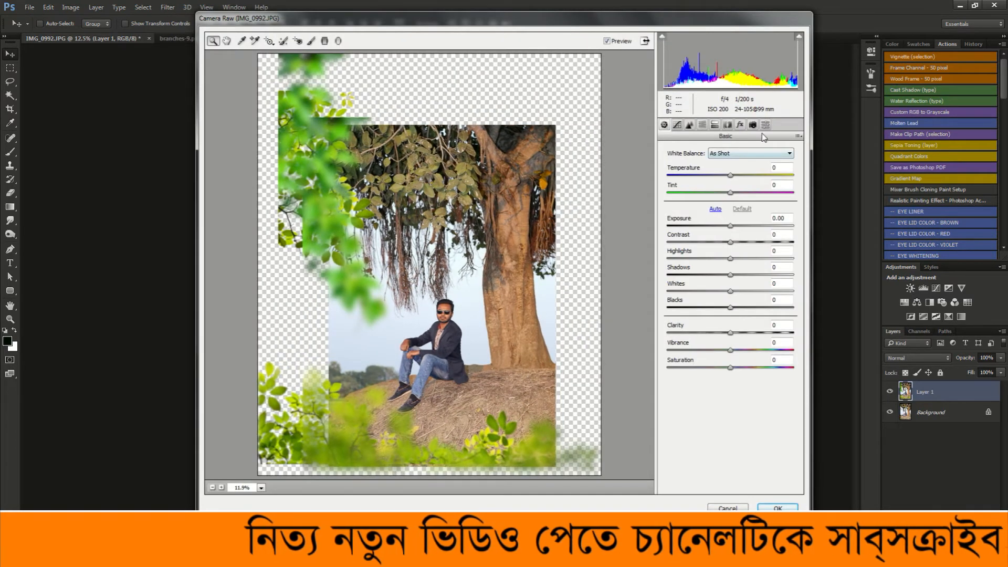
left_click(765, 125)
scroll(672, 362, "down", 20)
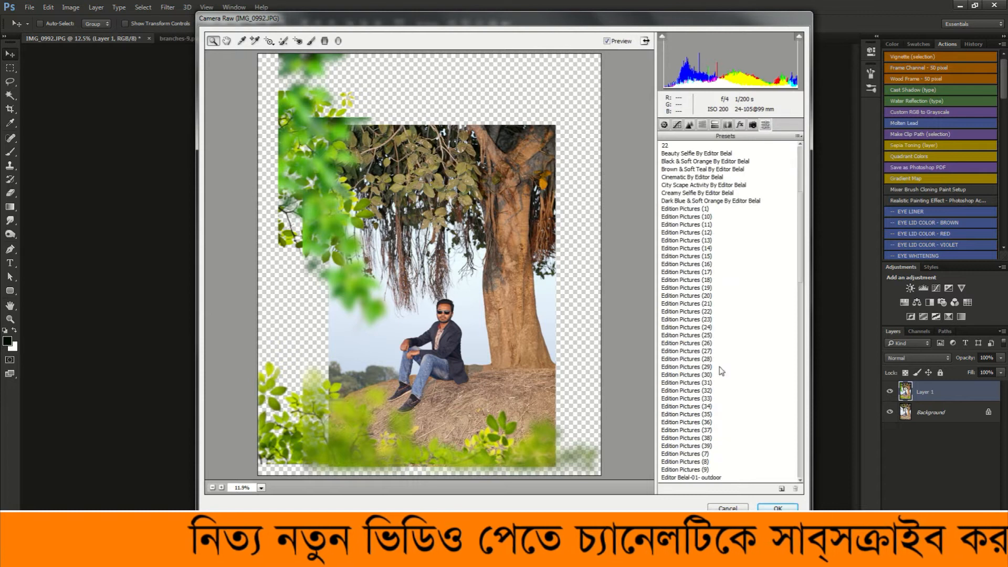
left_click(683, 287)
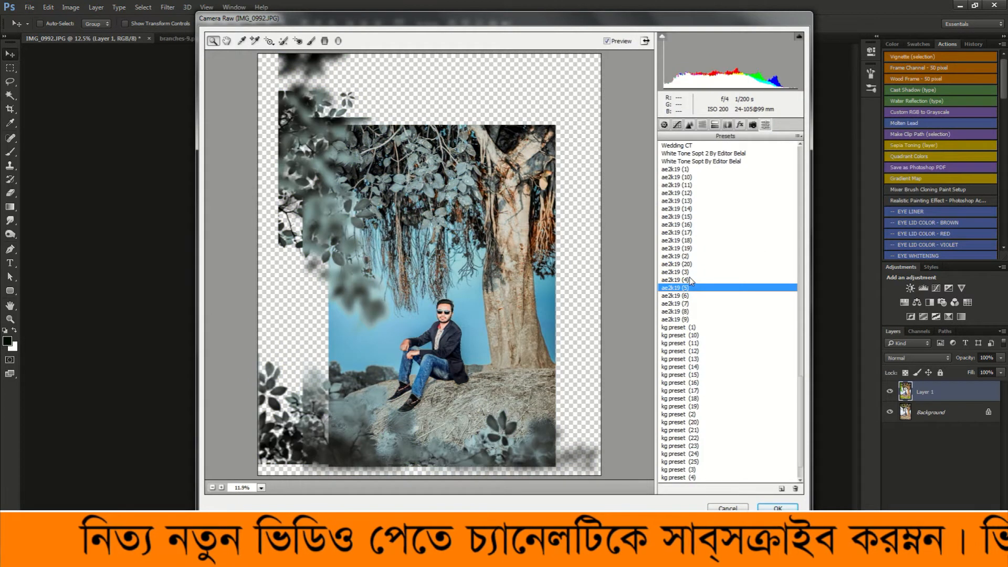
left_click(688, 280)
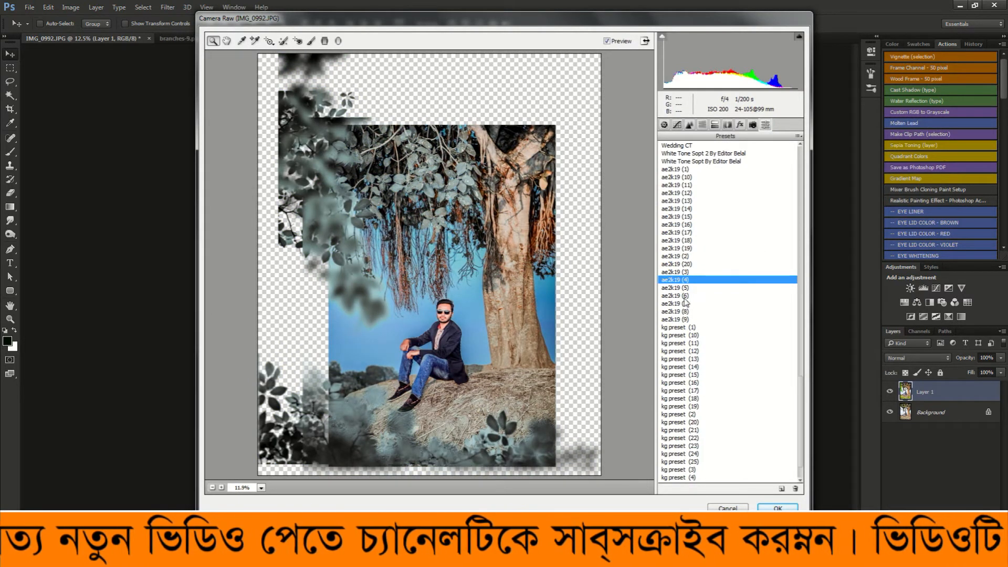
left_click(777, 507)
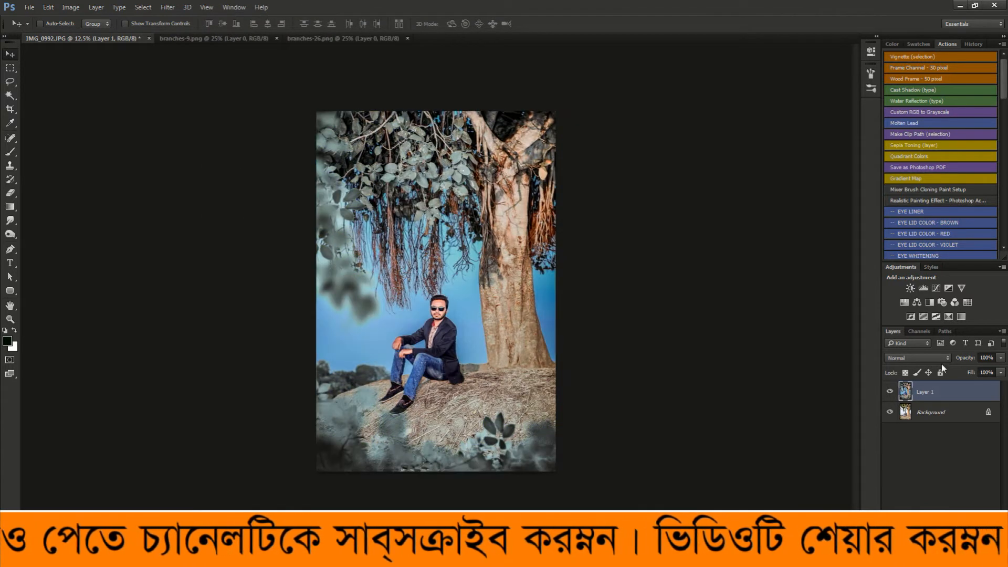
Inspect the face up close and reduce the fill of the graded Layer 1 to 65%.
left_click(451, 306, "ctrl")
left_click(451, 305, "ctrl")
left_click(451, 306, "ctrl")
left_click(454, 307, "ctrl")
left_click(457, 310, "ctrl")
left_click(457, 310, "ctrl")
left_click(457, 311, "ctrl")
left_click(1000, 372)
left_click_drag(1000, 384, 992, 391)
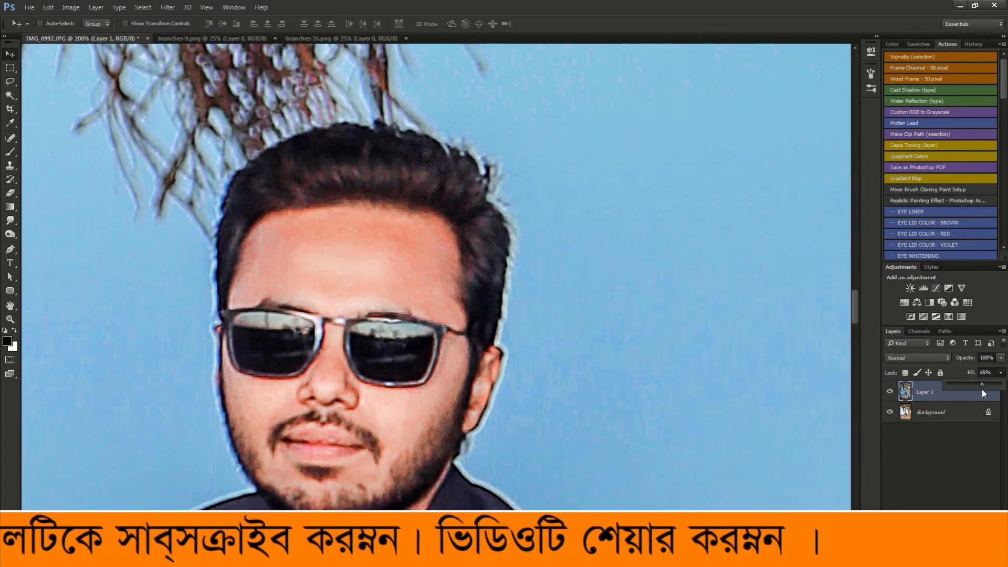
left_click(531, 318, "alt")
left_click(531, 318, "alt")
left_click(531, 318, "alt")
left_click(531, 318, "alt")
left_click(531, 318, "alt")
left_click(531, 318, "alt")
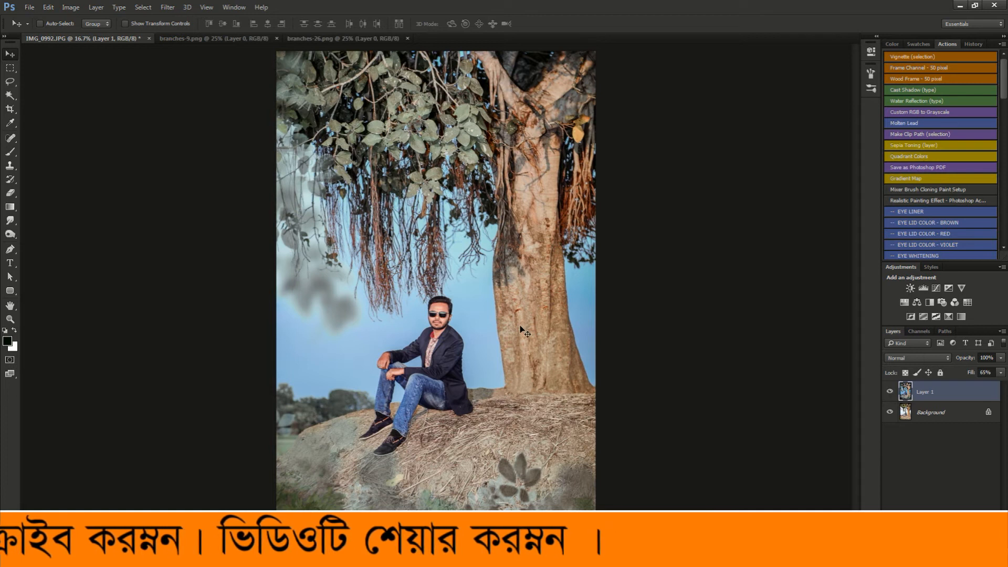
Compare the portrait at different magnifications and delete the graded Layer 1.
left_click(464, 336)
left_click(462, 334)
left_click(460, 332)
left_click(458, 330)
left_click(455, 328)
left_click(445, 323)
left_click(439, 319, "alt")
left_click(439, 319, "alt")
left_click(439, 319, "alt")
left_click(439, 319, "alt")
key("Delete")
Try the Camera Raw preset ae2k19 (19) on the Background layer.
left_click(169, 8)
left_click(291, 87)
left_click(765, 124)
scroll(722, 322, "down", 20)
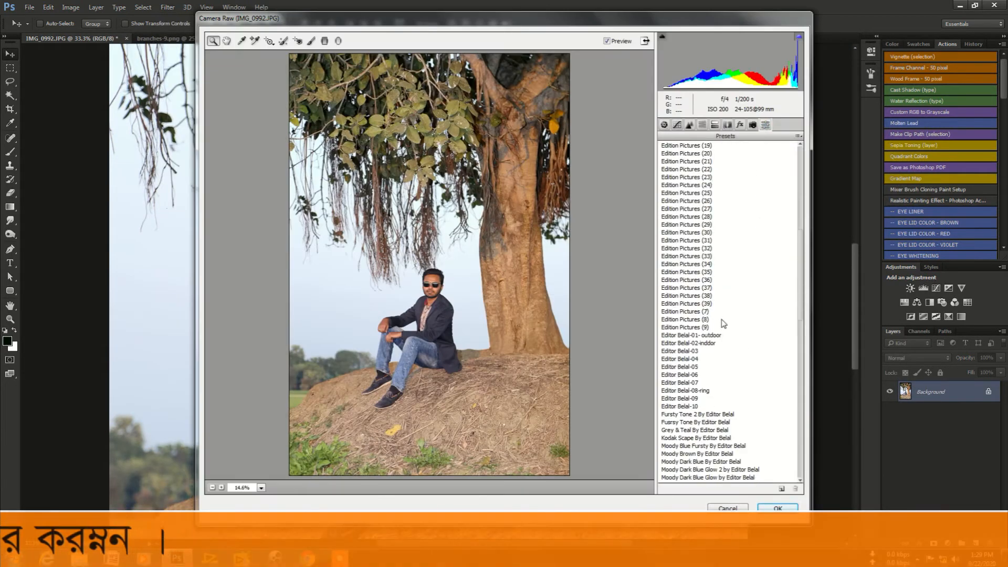
left_click(687, 296)
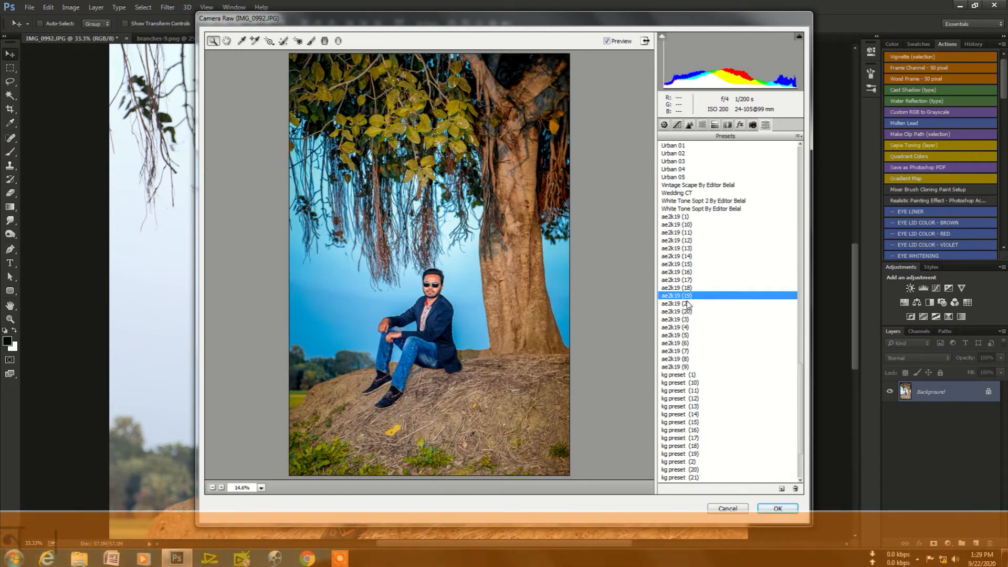
left_click(766, 508)
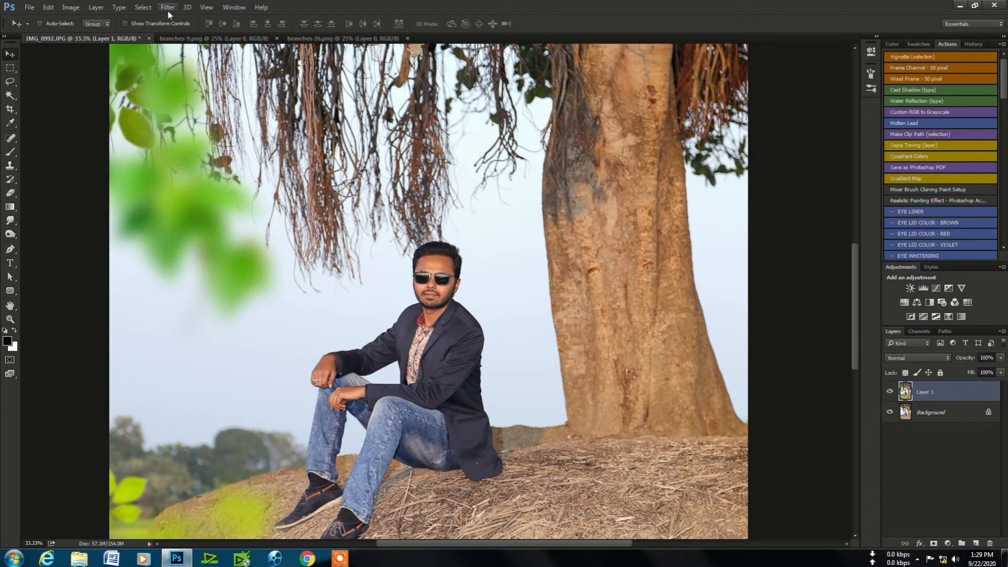
Open the Camera Raw Filter on Layer 1 and browse its presets.
left_click(169, 8)
left_click(183, 78)
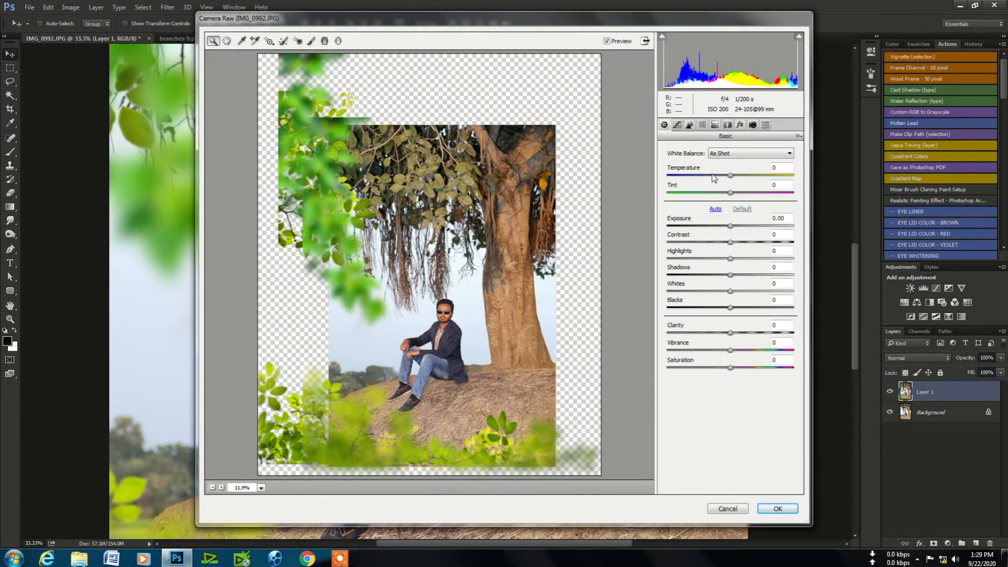
left_click(765, 124)
scroll(693, 347, "down", 10)
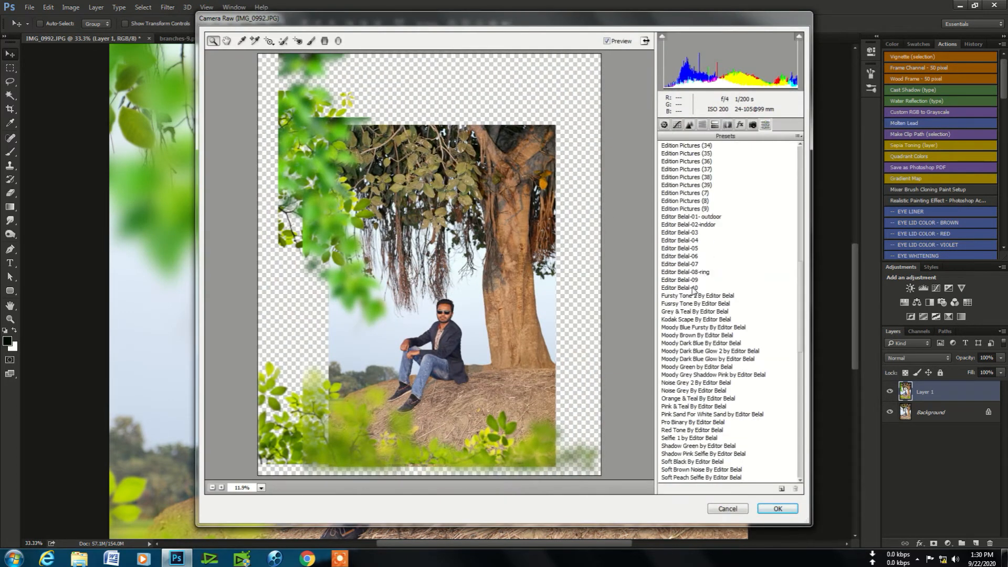
Preview Camera Raw presets ae2k19 (2) through ae2k19 (6) and ae2k19 (8) on Layer 1.
left_click(692, 350)
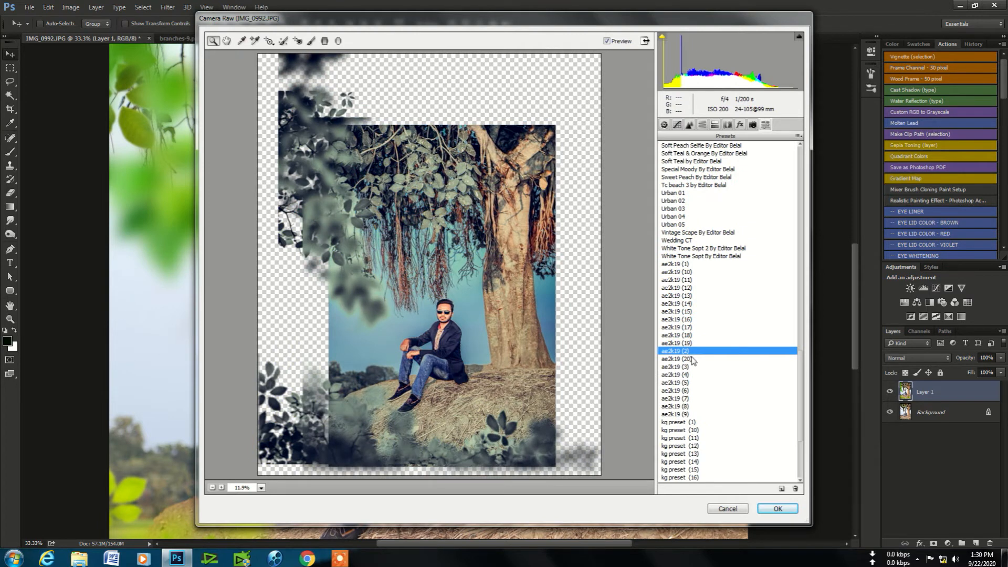
left_click(692, 367)
left_click(690, 375)
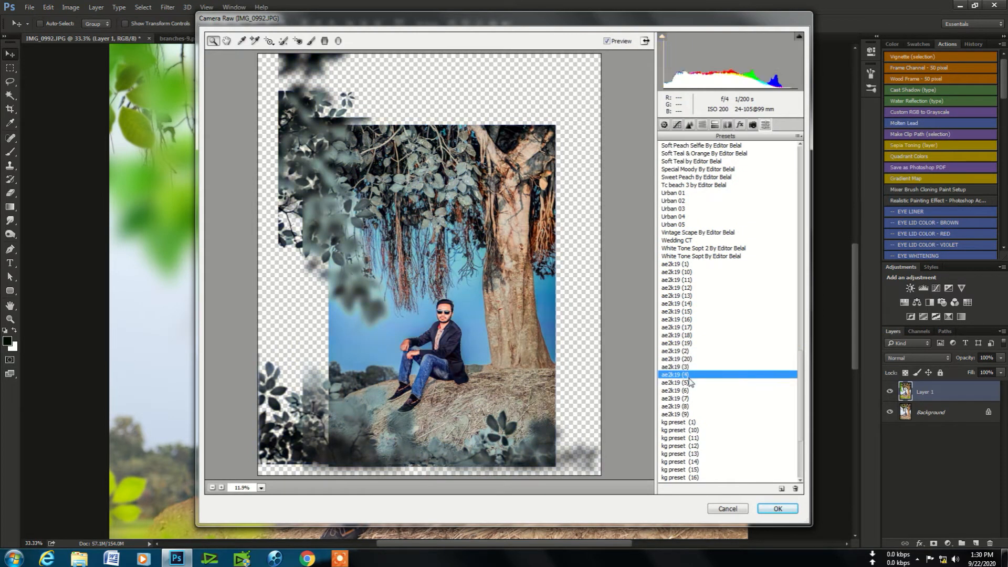
left_click(689, 383)
left_click(691, 391)
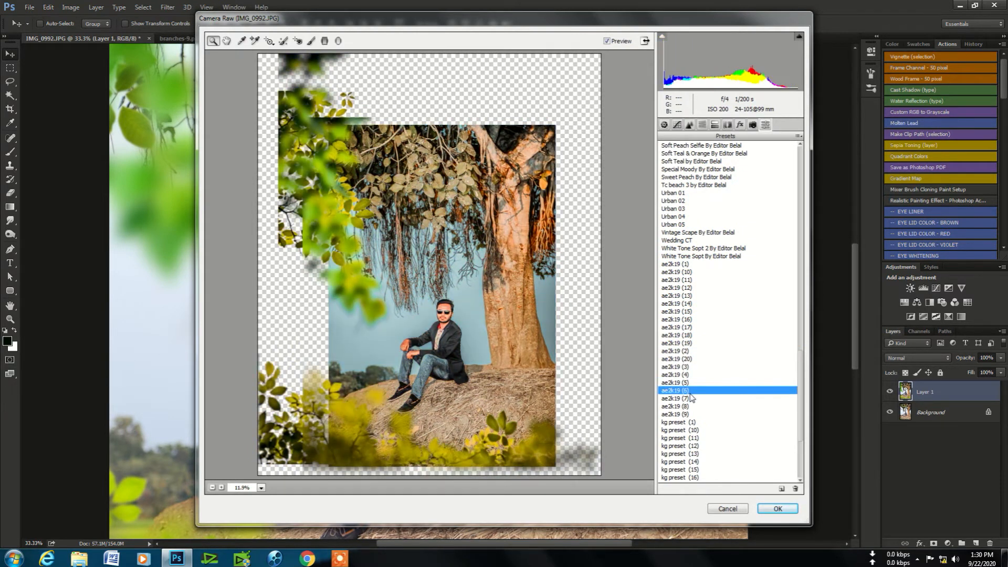
left_click(688, 407)
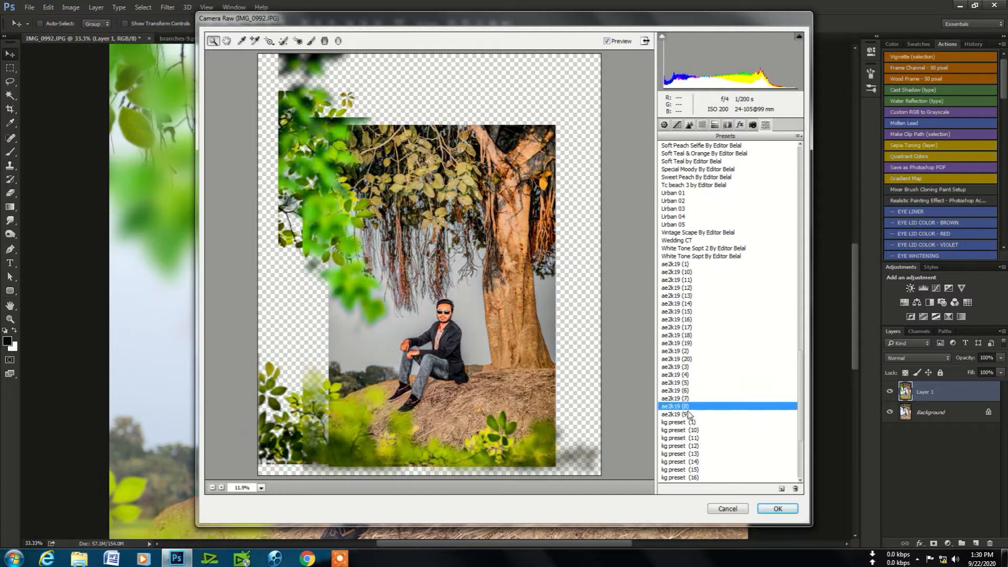
Preview presets ae2k19 (17), (16), (15), (13), (12) and (11) on the composite.
left_click(698, 327)
left_click(698, 319)
left_click(698, 313)
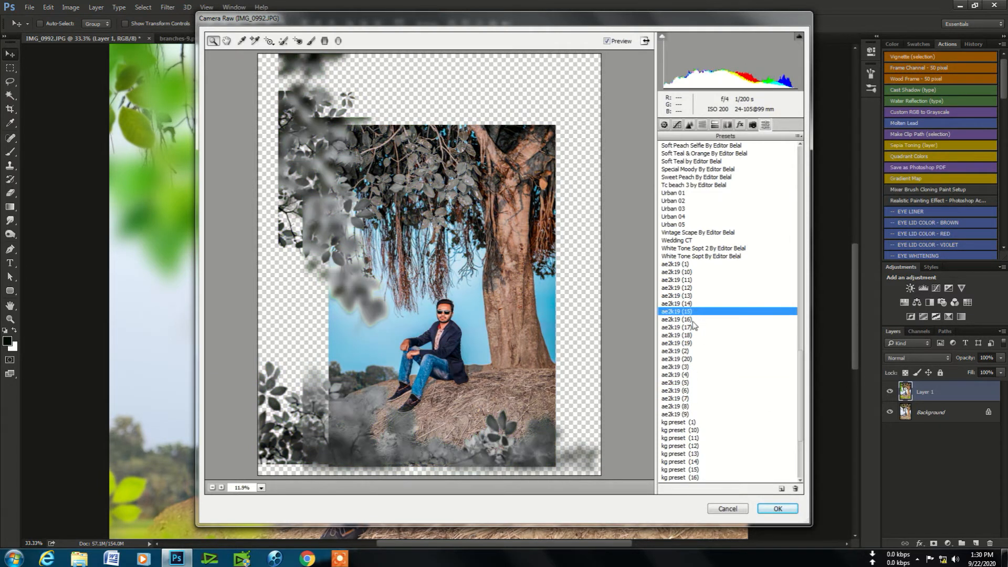
left_click(691, 319)
left_click(692, 311)
left_click(692, 295)
left_click(695, 288)
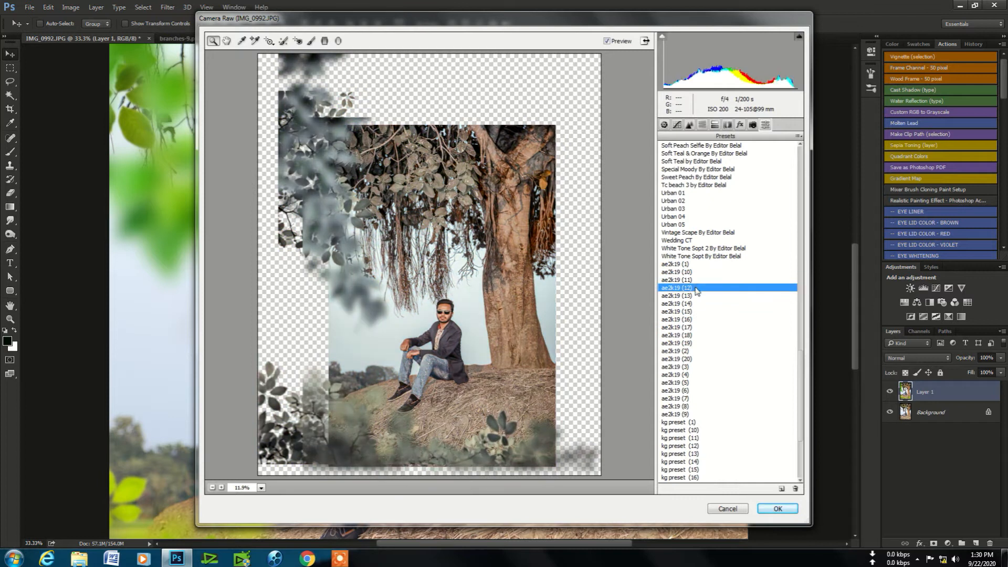
left_click(696, 280)
Preview the color grades kg preset (10) through (19) and kg preset (2).
scroll(698, 299, "down", 5)
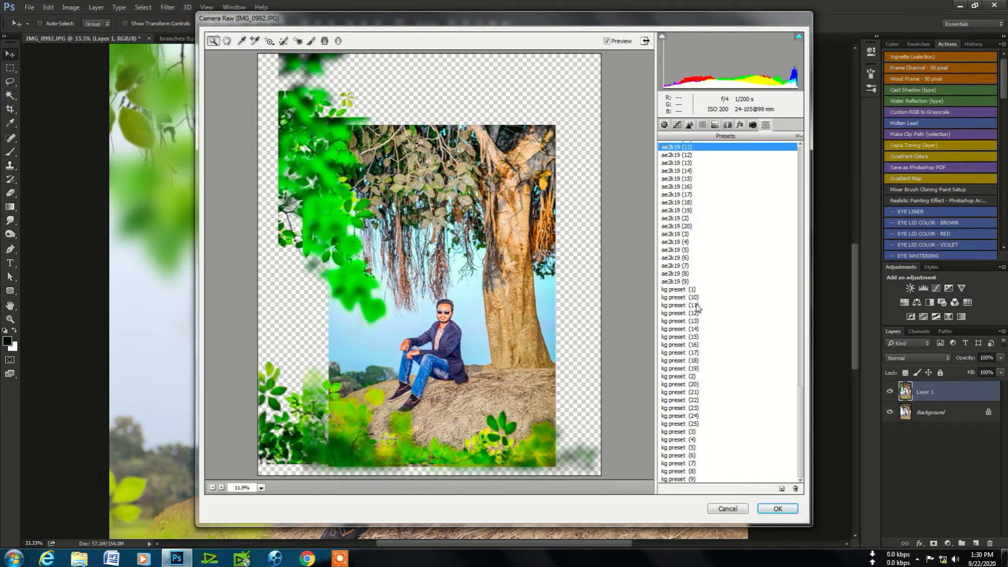
left_click(697, 298)
left_click(696, 305)
left_click(696, 313)
left_click(698, 321)
left_click(699, 329)
left_click(702, 336)
left_click(705, 344)
left_click(697, 352)
left_click(698, 360)
left_click(698, 368)
left_click(701, 376)
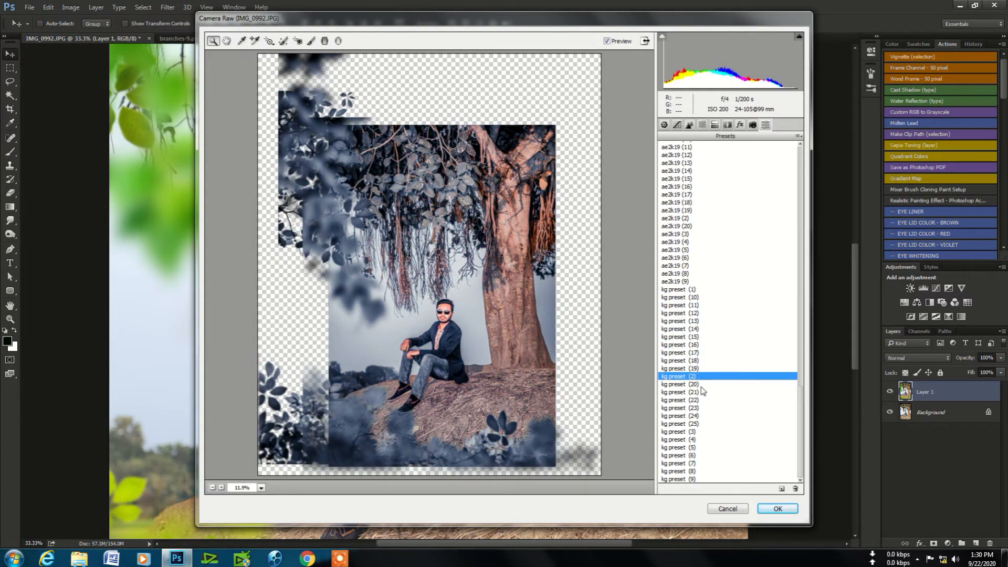
Compare the color grades kg preset (20) through kg preset (25).
left_click(698, 384)
left_click(697, 392)
left_click(697, 400)
left_click(697, 407)
left_click(696, 400)
left_click(698, 392)
left_click(701, 401)
left_click(702, 407)
left_click(703, 416)
left_click(706, 424)
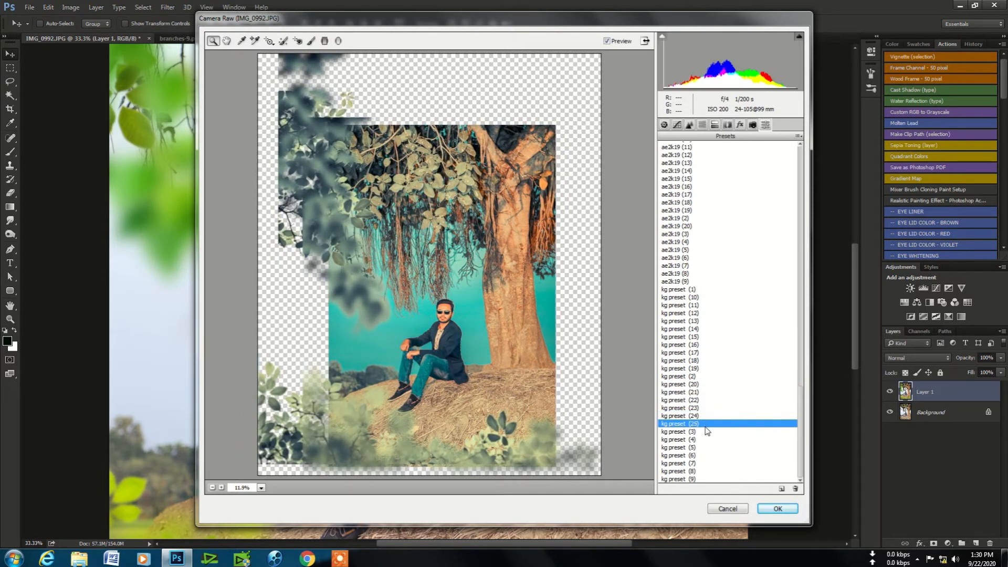
Preview the color grades kg preset (3), (4), (5), (6) and (8).
left_click(693, 432)
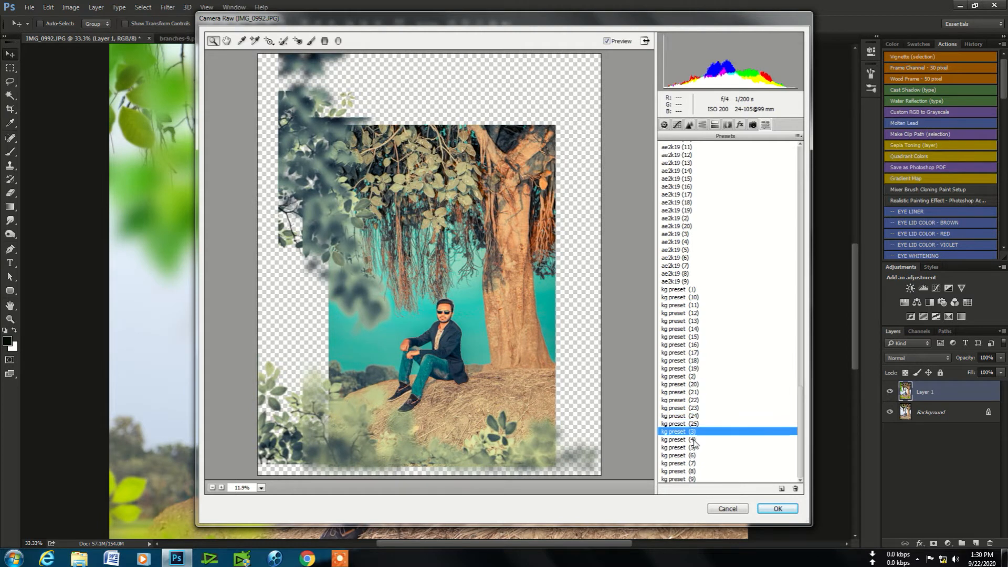
left_click(694, 440)
left_click(695, 447)
left_click(695, 441)
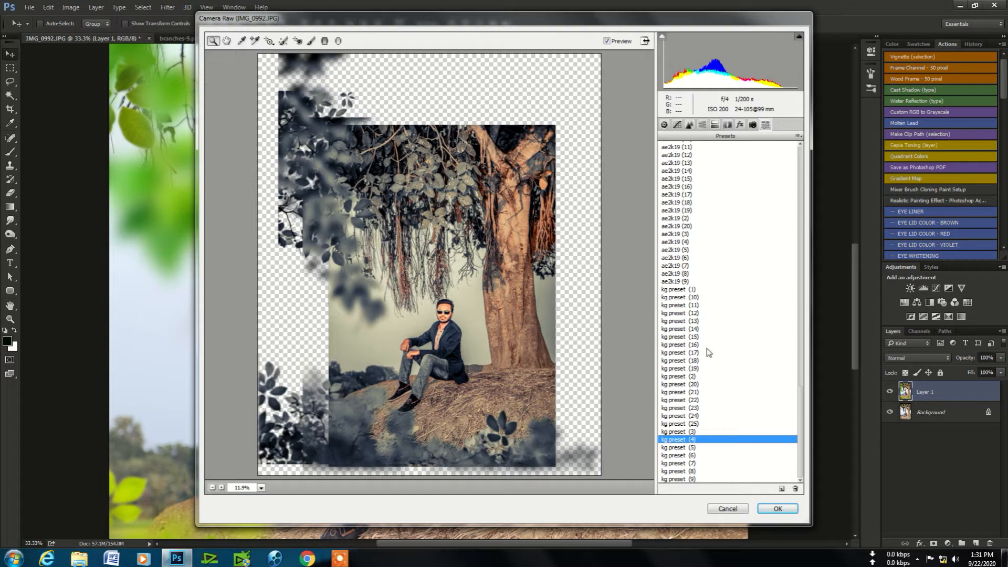
left_click(704, 455)
left_click(705, 471)
Compare presets ae2k19 (3) through (8) and (20), and apply ae2k19 (4) to Layer 1.
left_click(681, 273)
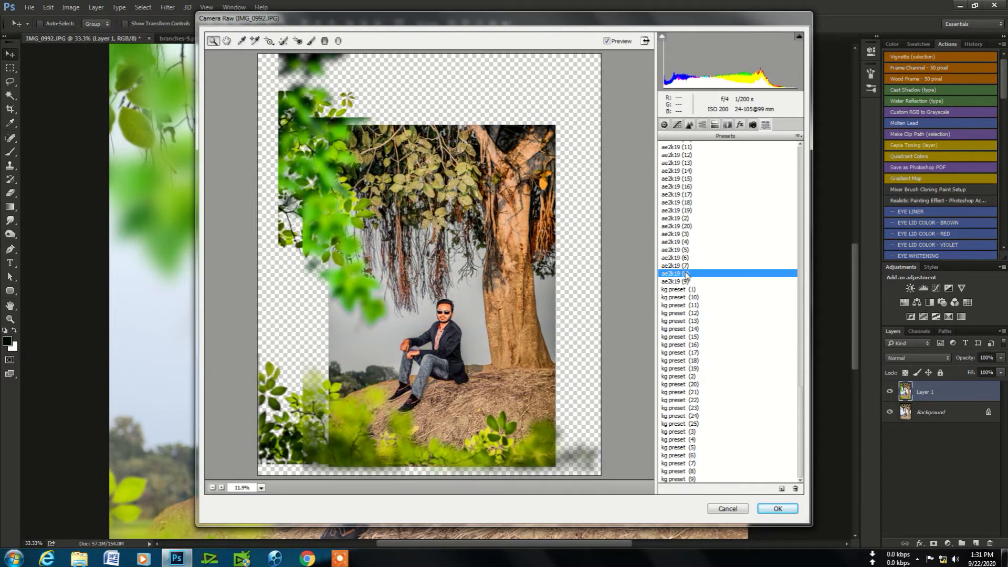
left_click(685, 266)
left_click(686, 258)
left_click(690, 250)
left_click(688, 242)
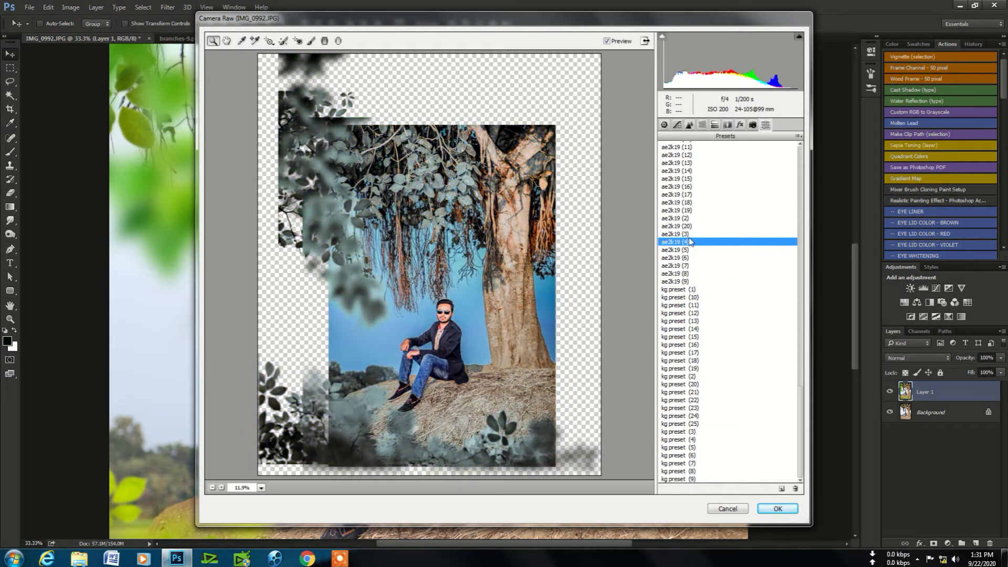
left_click(689, 227)
left_click(687, 233)
left_click(687, 242)
left_click(688, 234)
left_click(687, 242)
left_click(782, 506)
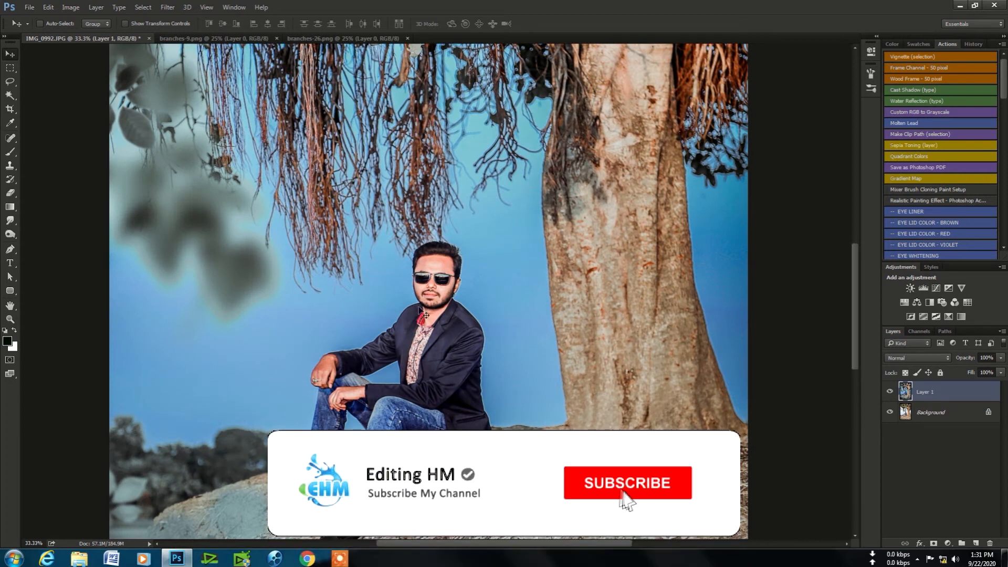
Duplicate the graded Layer 1 for work on the face and undo the duplication.
left_click(432, 283, "ctrl")
left_click(432, 283, "ctrl")
left_click(431, 283, "ctrl")
left_click(432, 284, "ctrl")
left_click(431, 283, "ctrl")
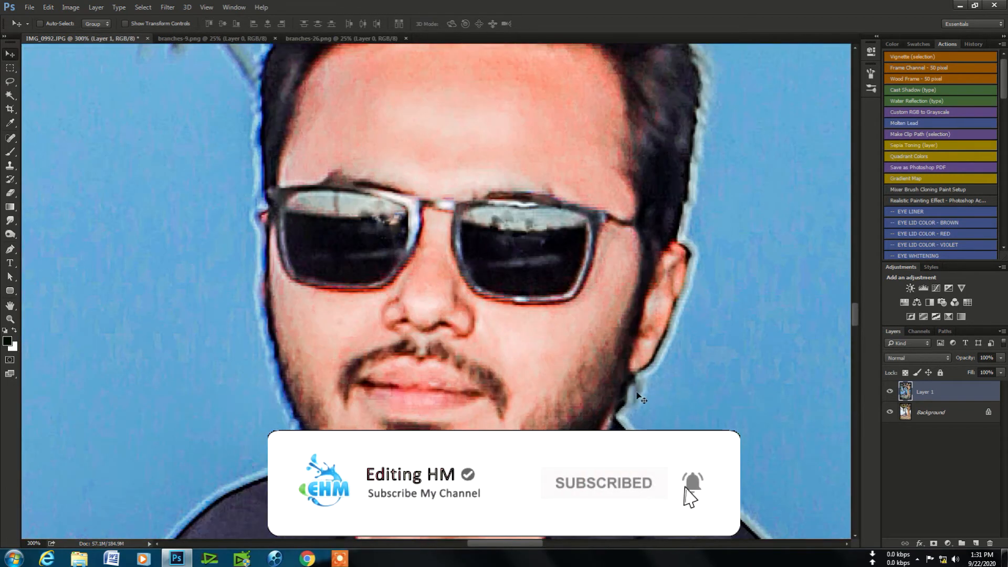
key("ctrl+j")
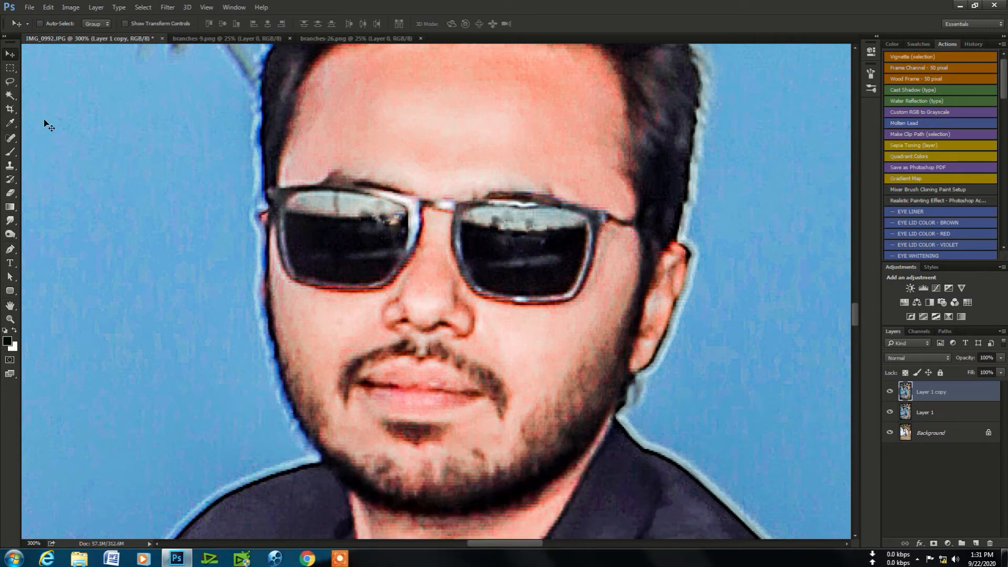
key("ctrl+z")
Partly erase Layer 1 over the face skin with the Eraser at size 80, 33% opacity and 36% flow.
left_click(10, 192)
left_click(249, 24)
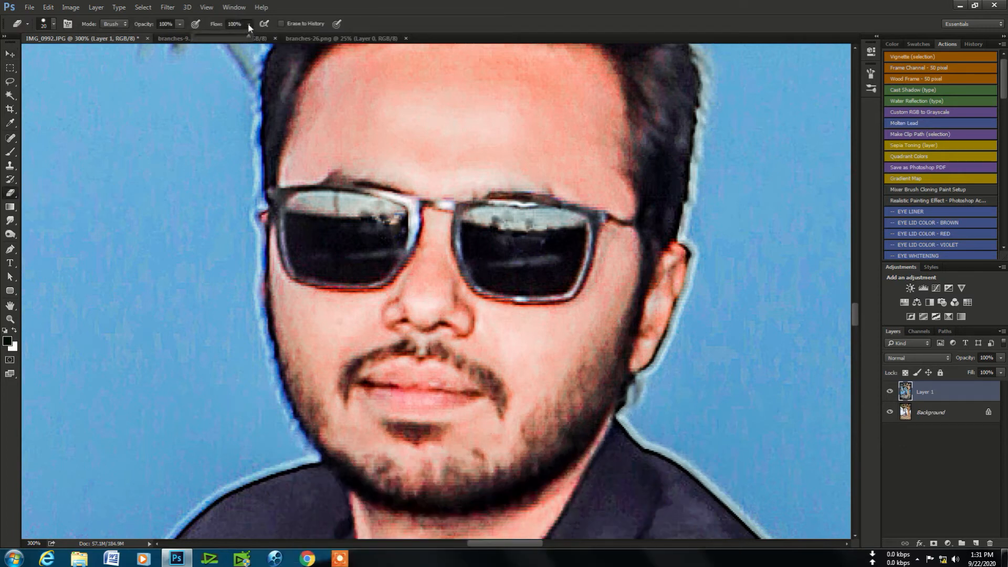
left_click(180, 24)
key("bracketright")
mouse_move(368, 102)
left_mouse_down()
mouse_move(549, 113)
mouse_move(431, 139)
mouse_move(491, 315)
mouse_move(488, 423)
left_mouse_up()
mouse_move(412, 399)
left_mouse_down()
mouse_move(309, 336)
mouse_move(520, 517)
left_mouse_up()
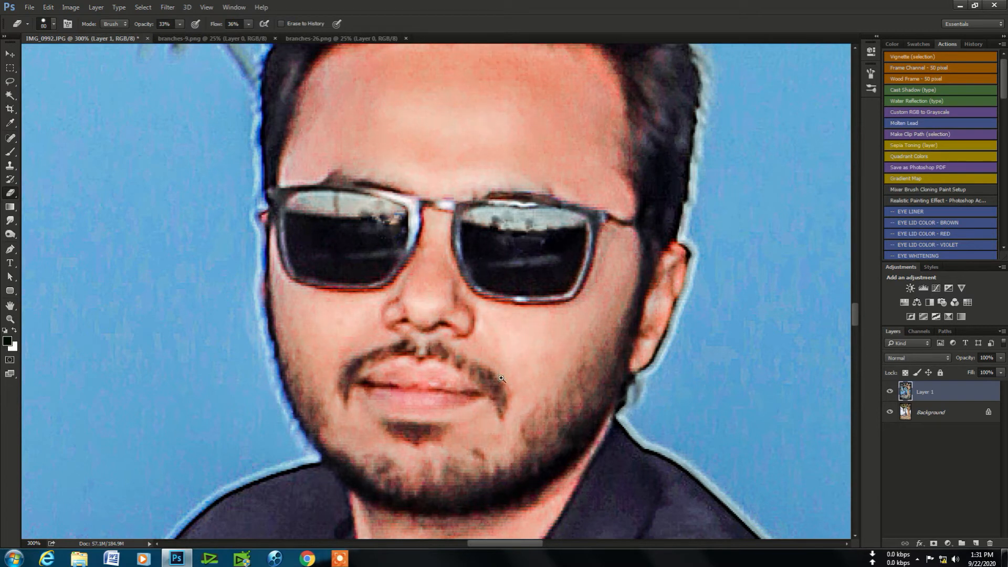
scroll(491, 329, "down", 2)
left_click_drag(473, 421, 452, 404)
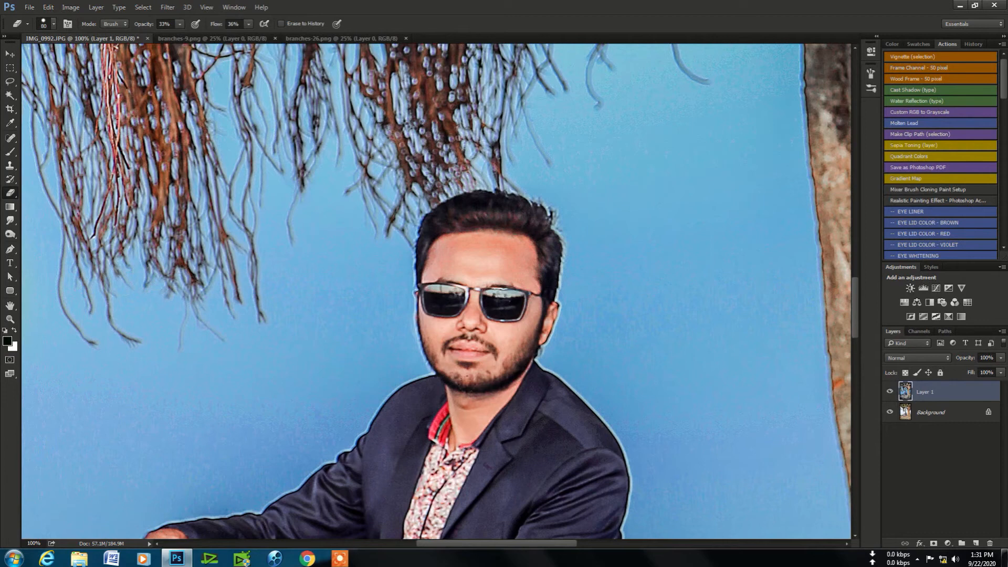
Select a rounded area of skin on the back of the hand wearing the ring.
scroll(573, 344, "down", 5)
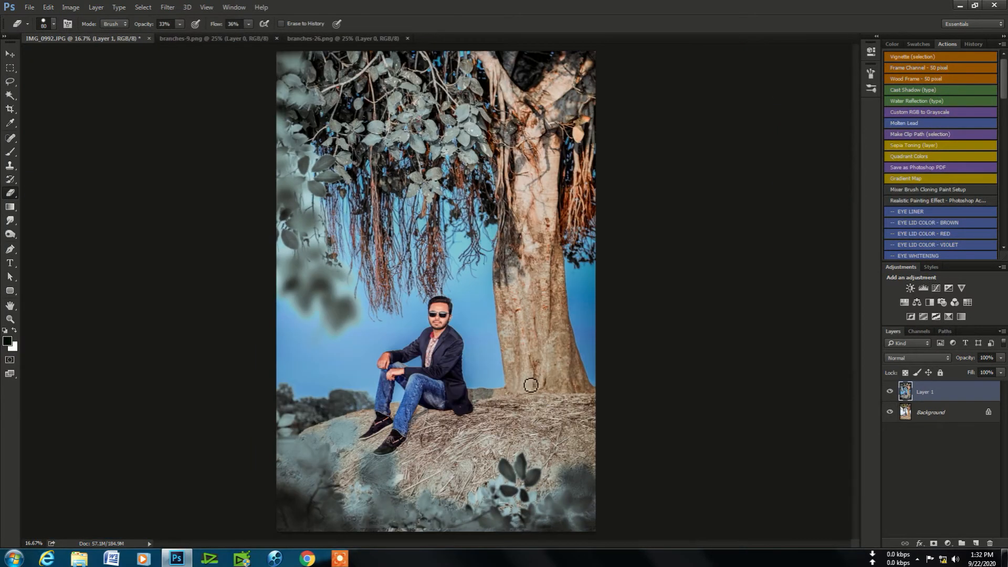
scroll(462, 392, "up", 5)
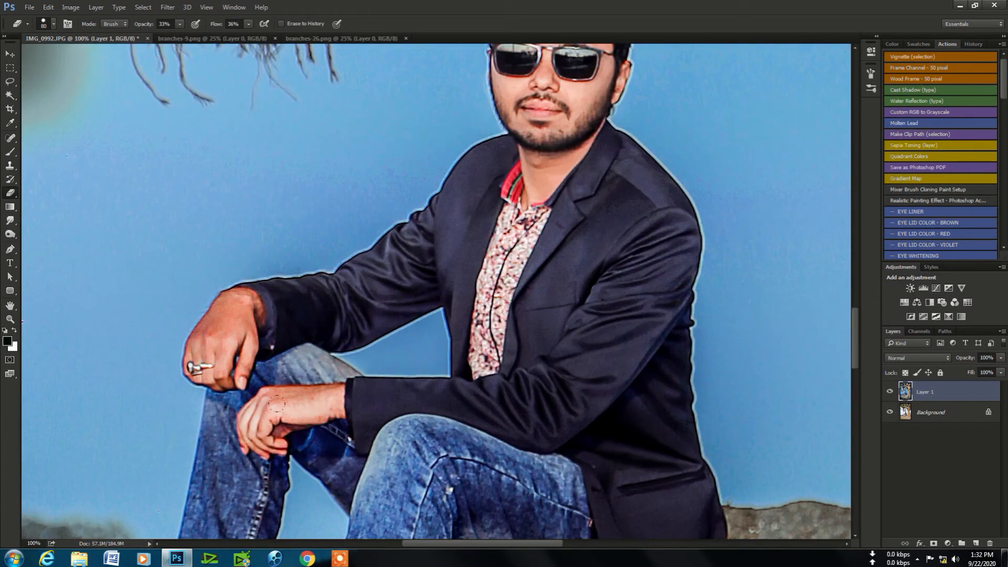
scroll(309, 350, "up", 1)
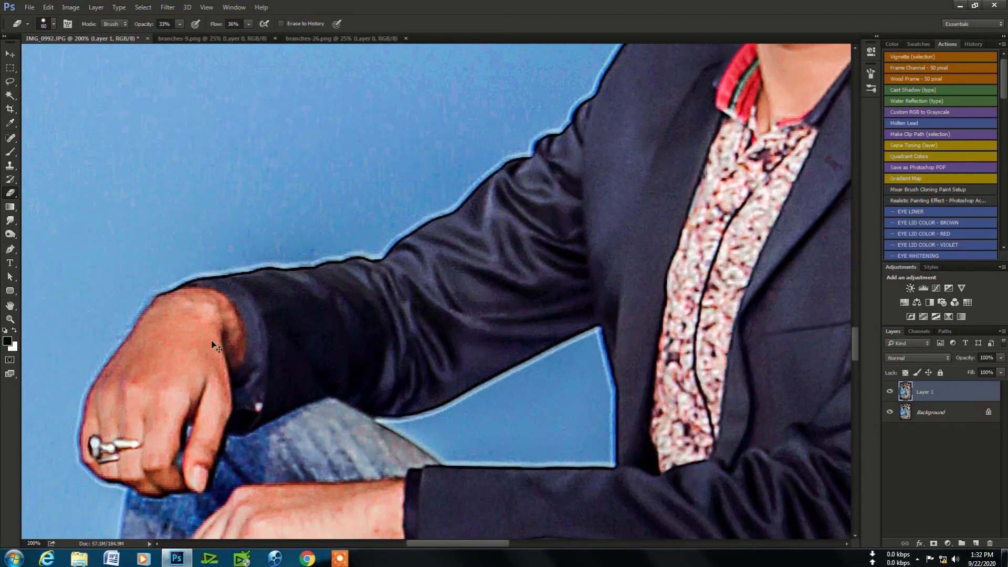
left_click(9, 96)
left_click(156, 360)
right_click(145, 124)
left_click(174, 277)
key("Return")
left_click(501, 210)
right_click(201, 326)
left_click(225, 240)
key("Return")
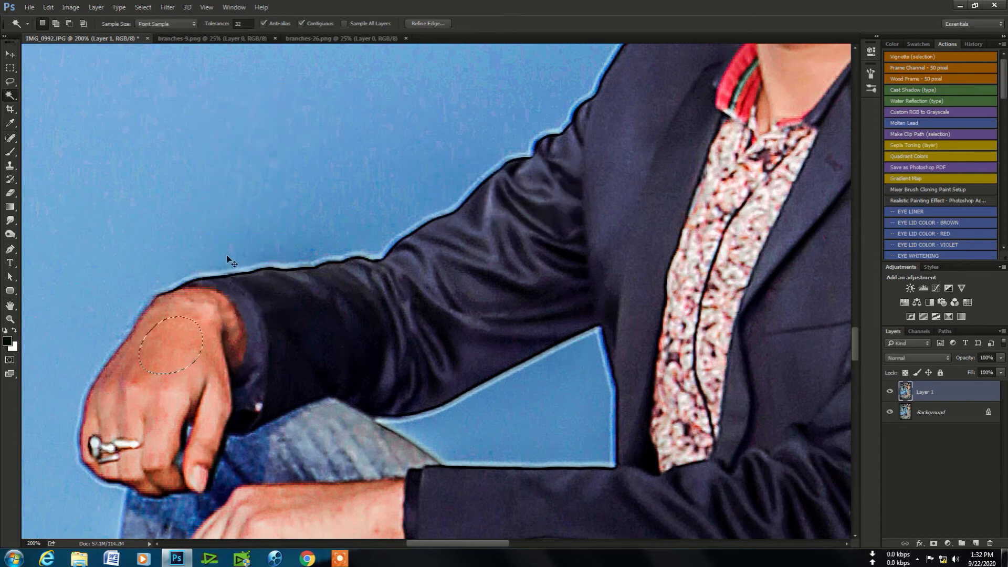
Brighten the selected hand skin with Curves, raising input 112 to output 140.
key("ctrl+m")
left_click_drag(609, 213, 614, 193)
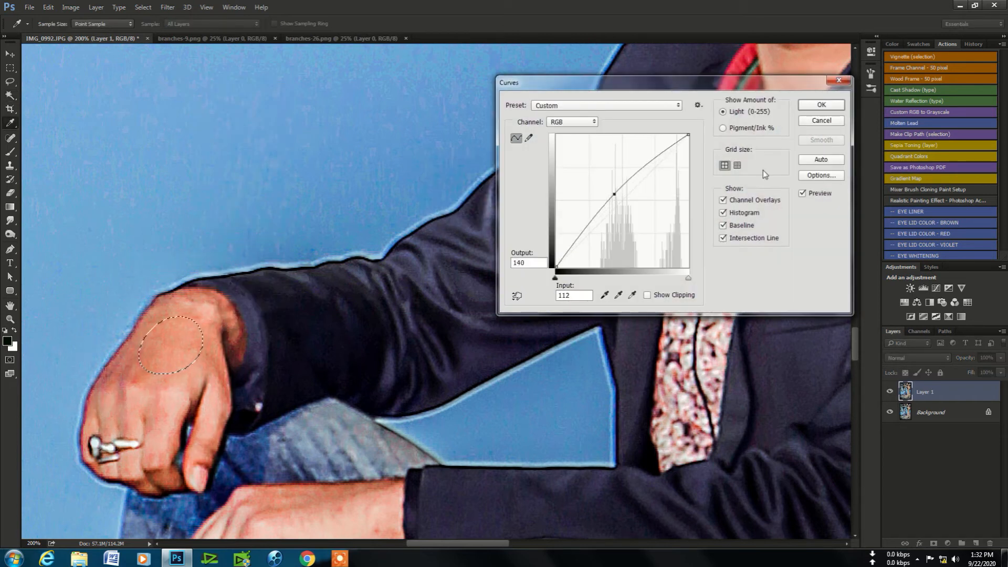
left_click(821, 106)
key("ctrl+0")
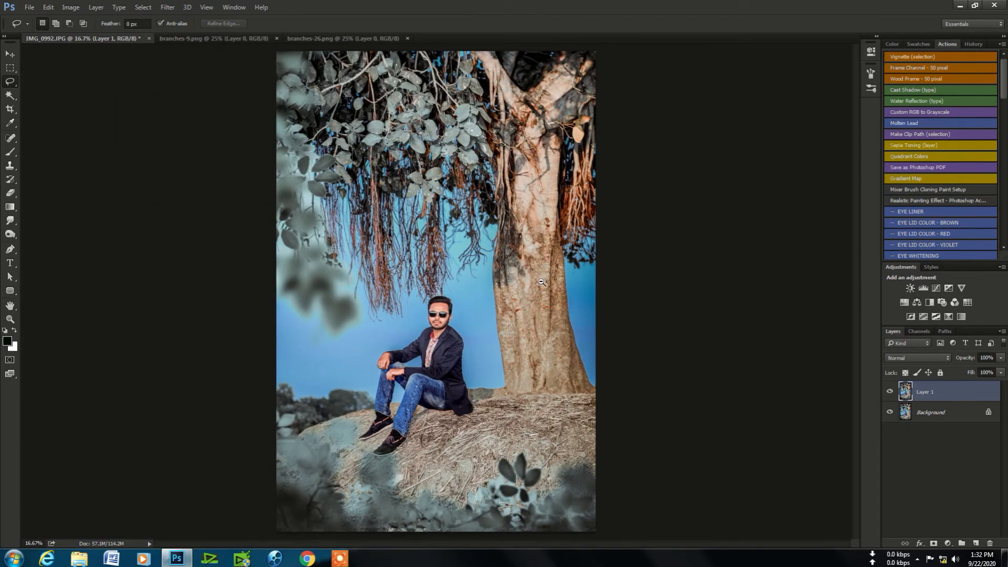
Reduce noise on Layer 1 with the Imagenomic Noiseware Professional filter at its Default settings.
left_click(168, 7)
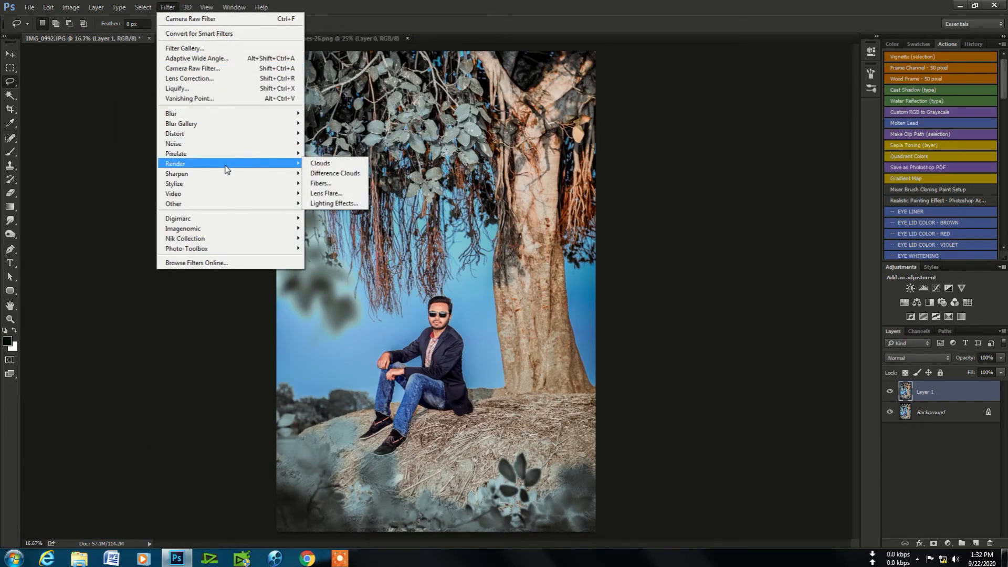
mouse_move(225, 229)
left_click(331, 229)
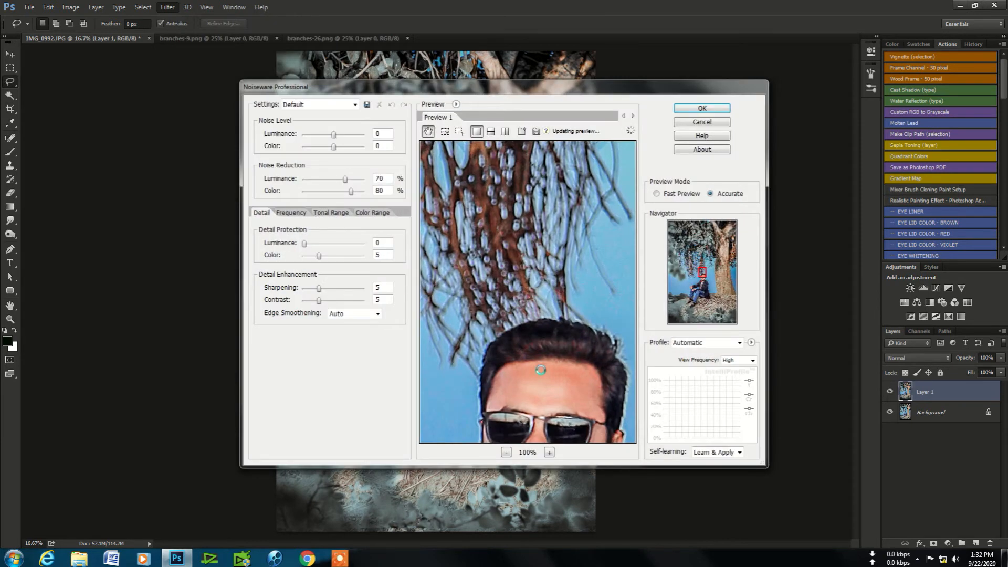
left_click(696, 110)
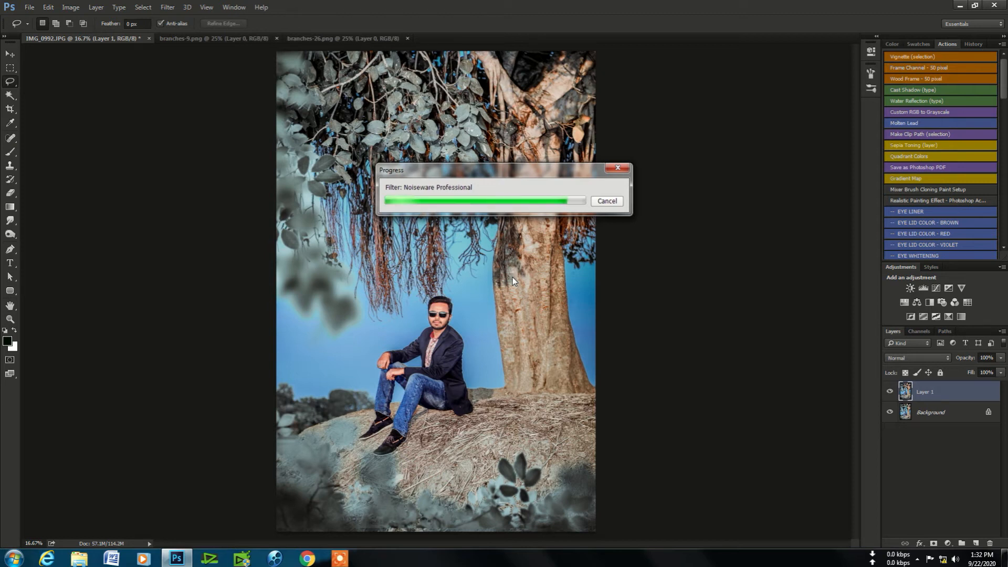
Inspect the face up close and duplicate the denoised Layer 1.
left_click(435, 350, "ctrl")
left_click(435, 349, "ctrl")
left_click(435, 350, "ctrl")
left_click(435, 350, "ctrl")
left_click(435, 350, "ctrl")
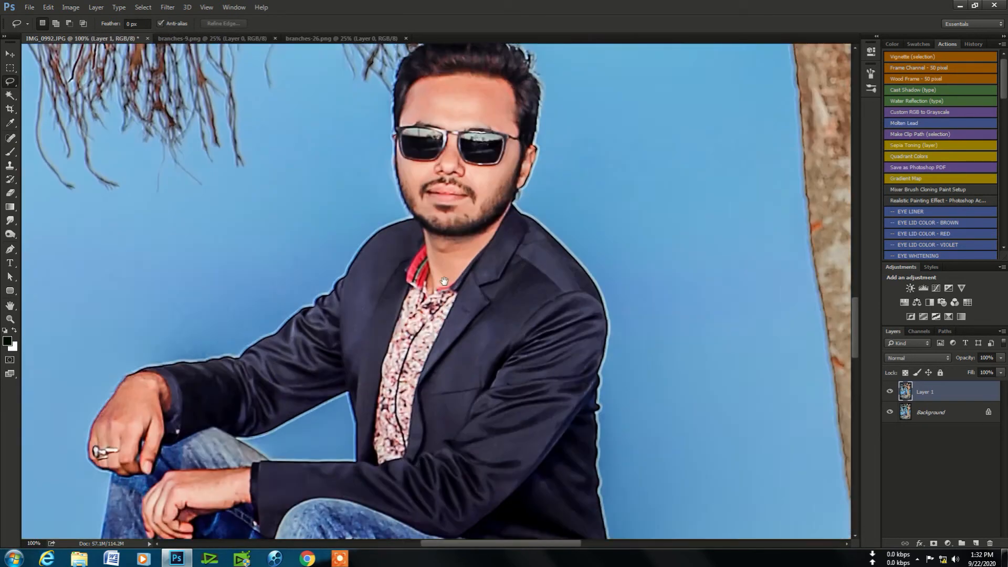
left_click(447, 93, "ctrl")
left_click_drag(446, 92, 447, 229)
left_click(447, 229, "ctrl")
key("ctrl+j")
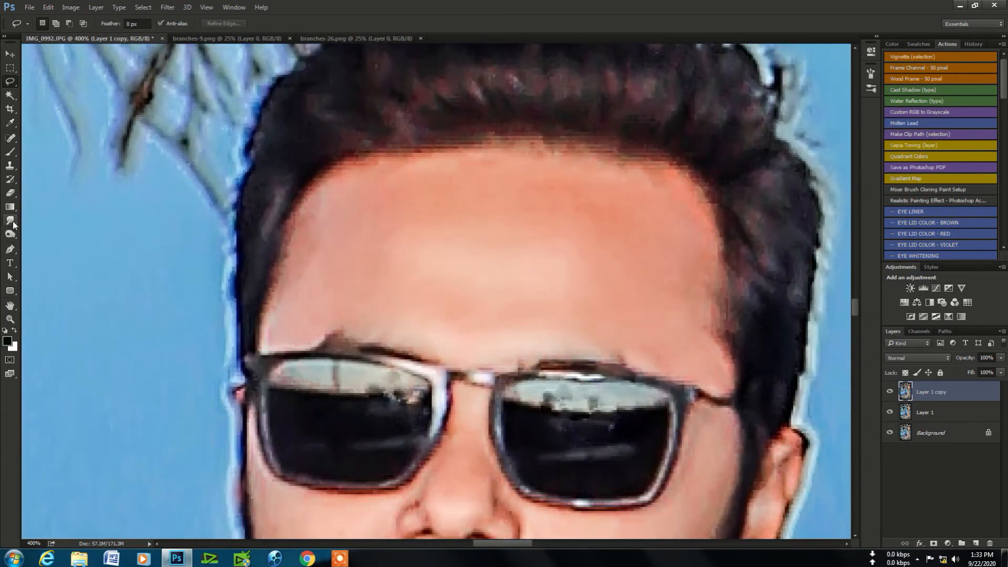
Smooth the forehead skin and the reflections in both sunglass lenses with the Smudge tool at 10% strength.
left_click(11, 221)
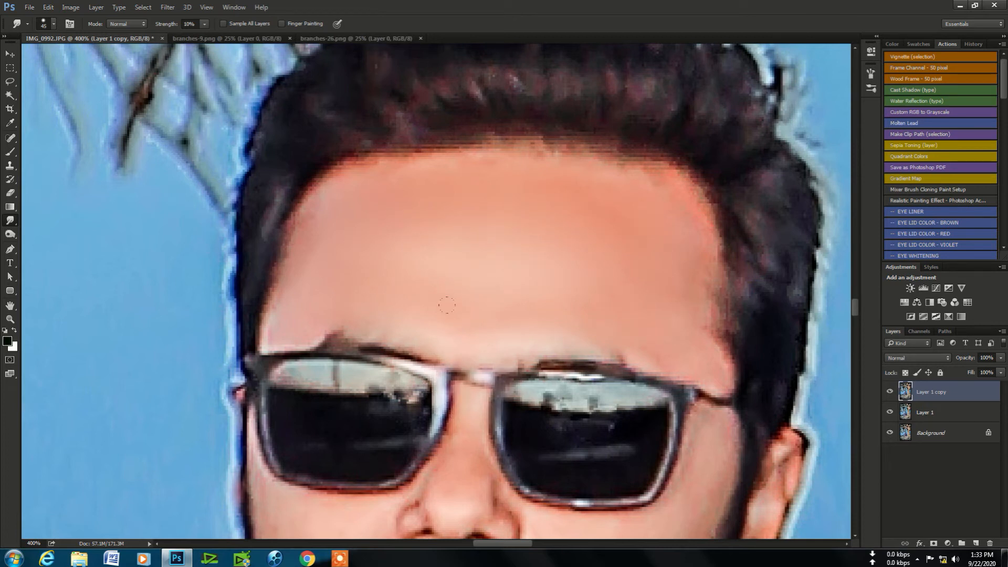
scroll(484, 317, "down", 3)
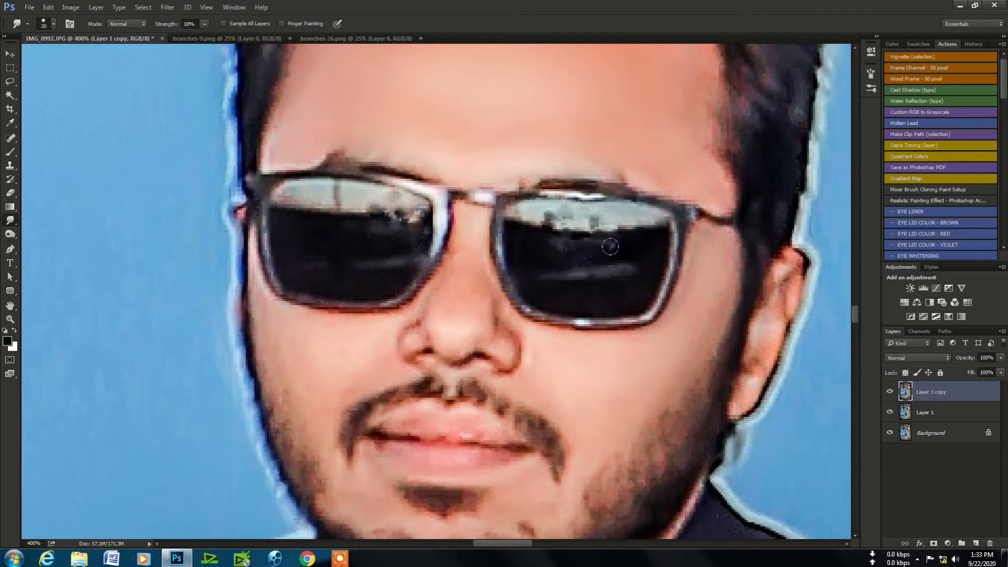
left_click_drag(538, 248, 601, 202)
left_click_drag(643, 231, 586, 270)
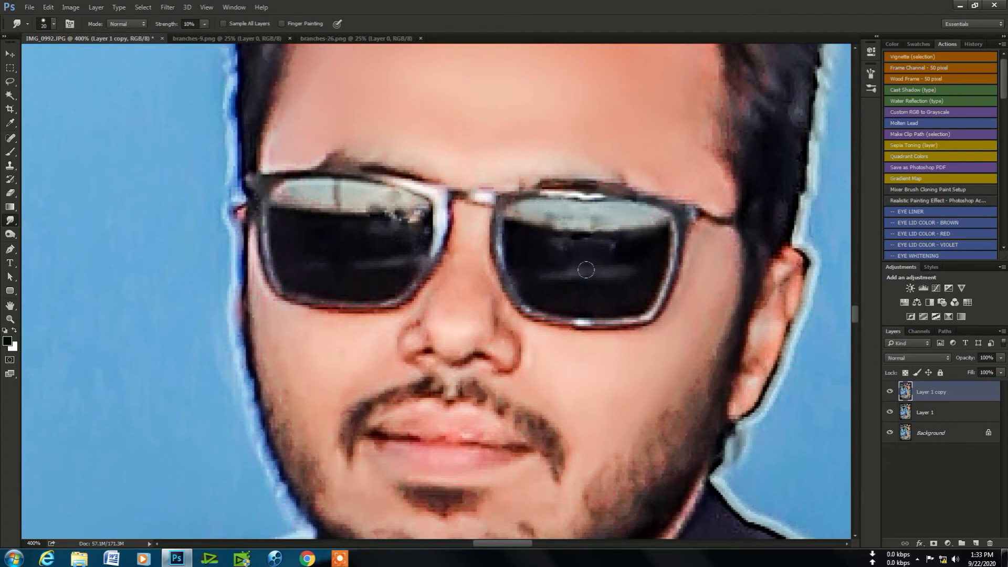
mouse_move(360, 204)
left_mouse_down()
mouse_move(420, 213)
mouse_move(321, 206)
mouse_move(295, 245)
left_mouse_up()
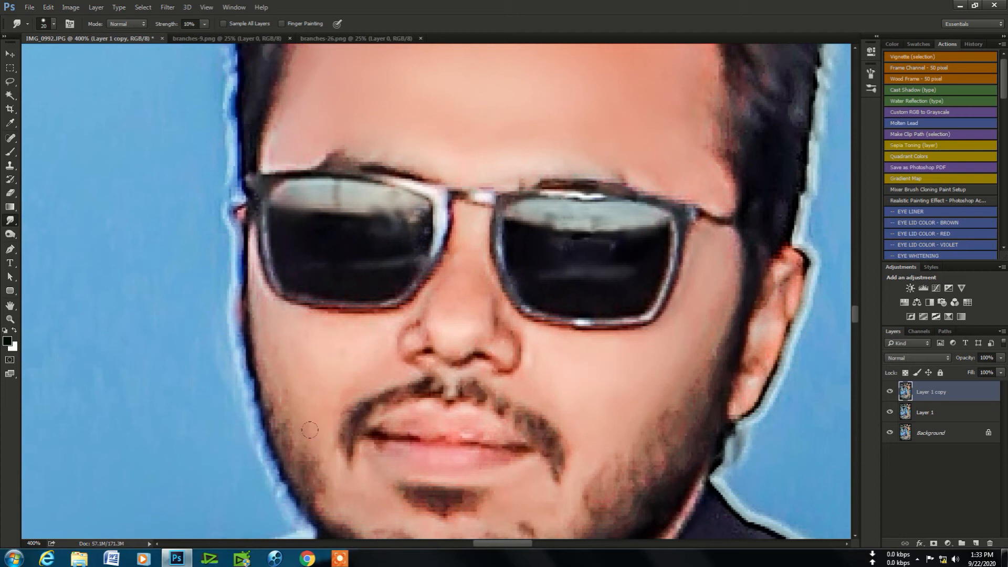
Open the SkinFiner filter on Layer 1 copy and sample the man's skin to add it to the skin mask.
scroll(472, 344, "down", 7)
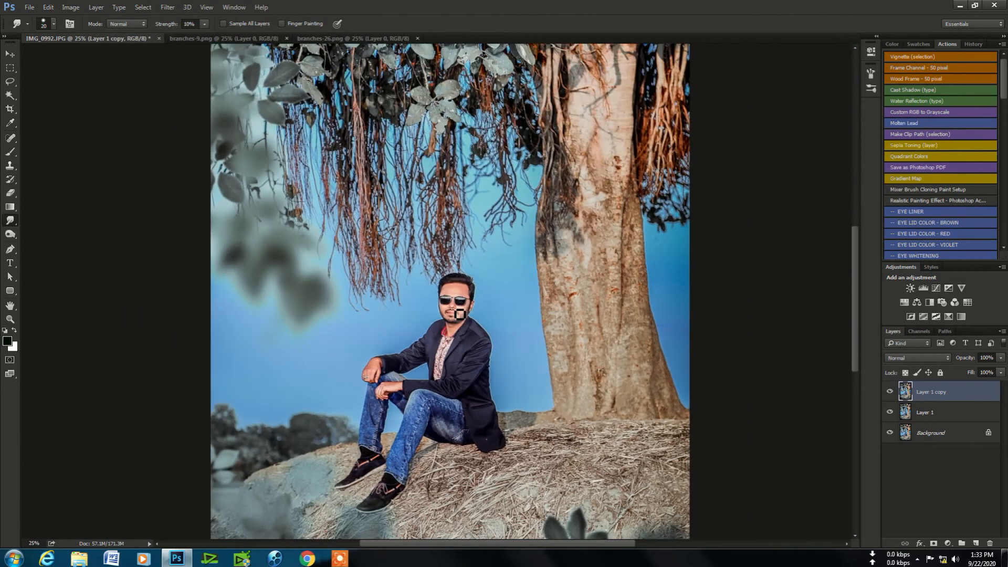
left_click(168, 7)
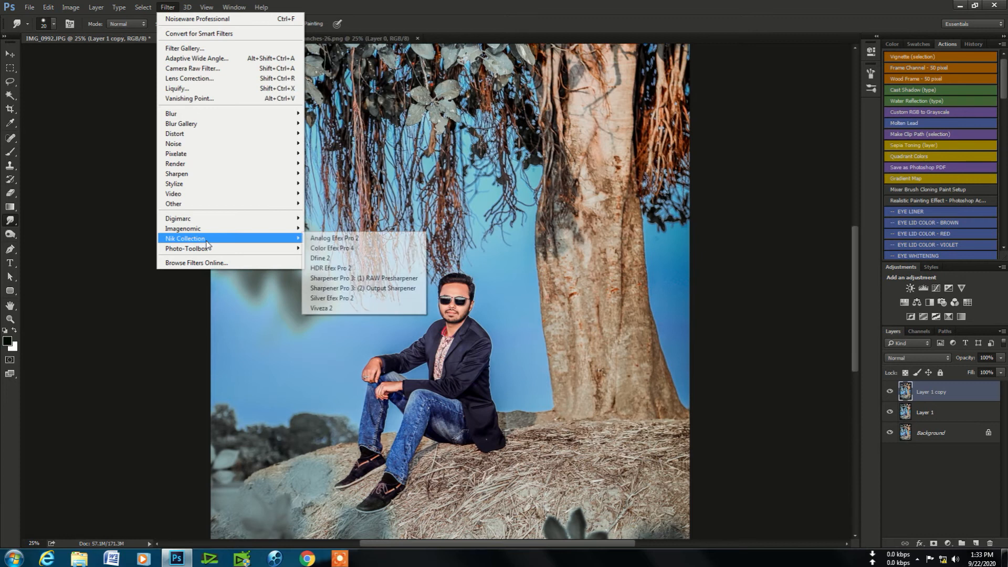
left_click(323, 248)
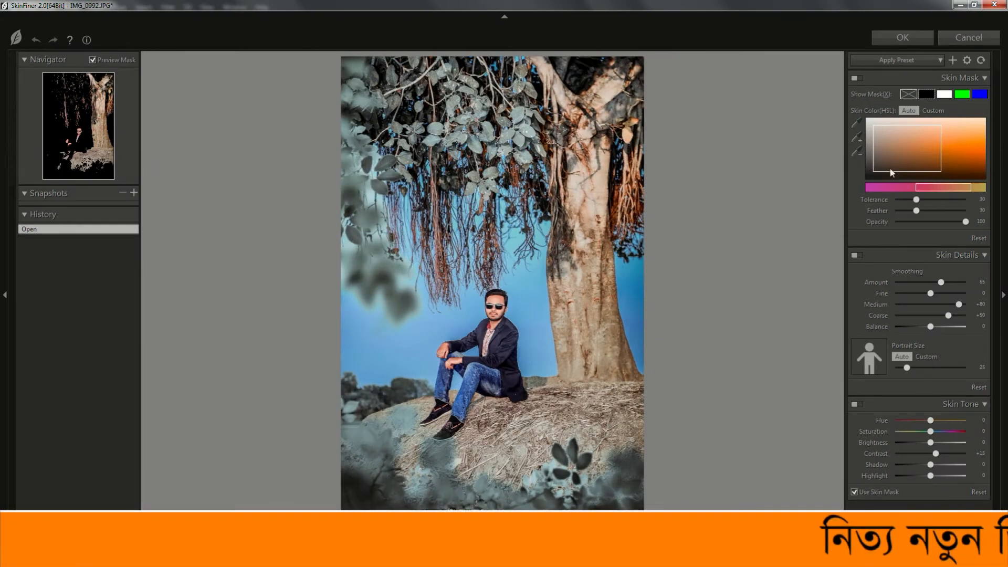
left_click(857, 138)
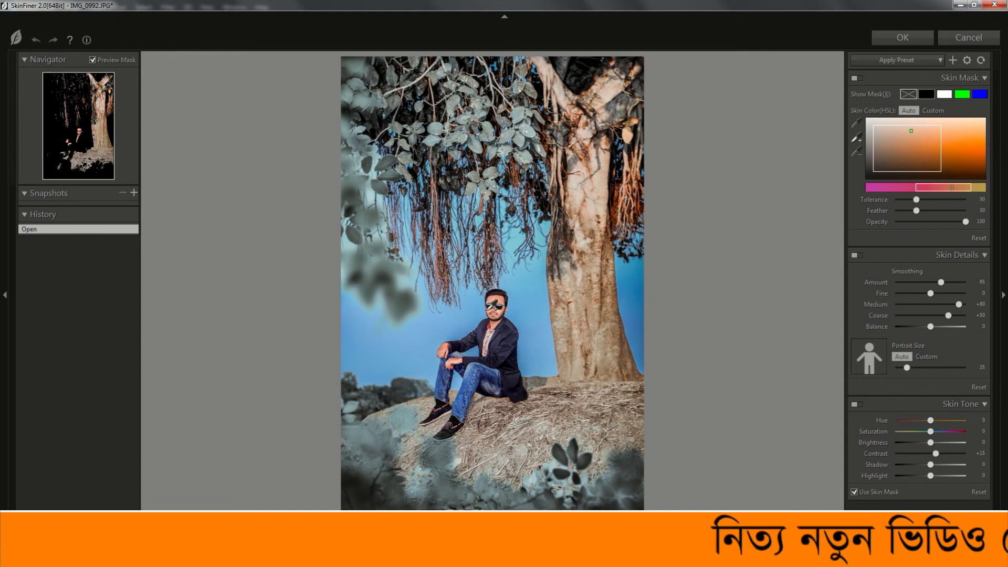
left_click(489, 308)
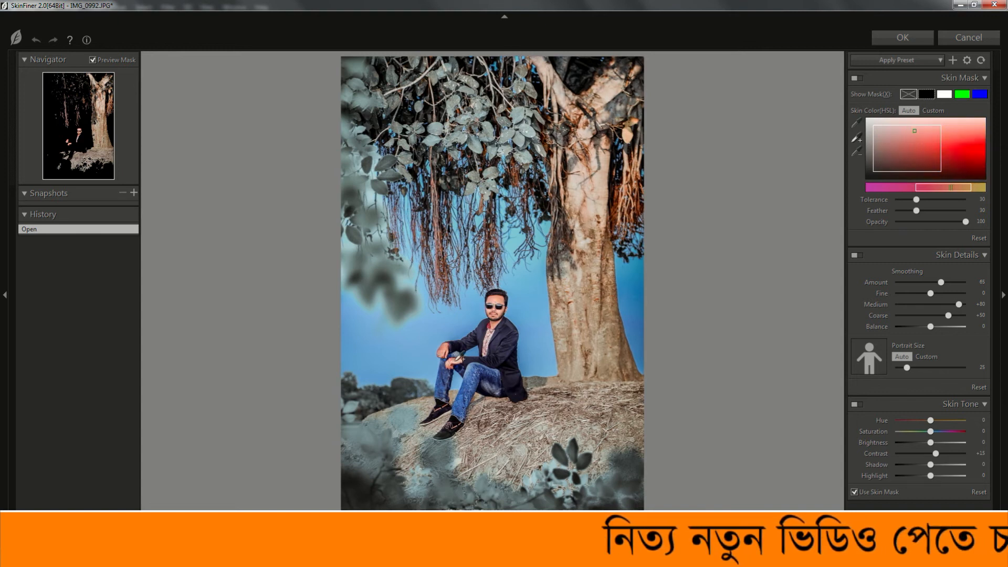
Exclude the tree trunk and hanging root colors from the SkinFiner skin mask, undoing the last exclusions.
left_click(856, 152)
left_click(587, 285)
left_click(591, 225)
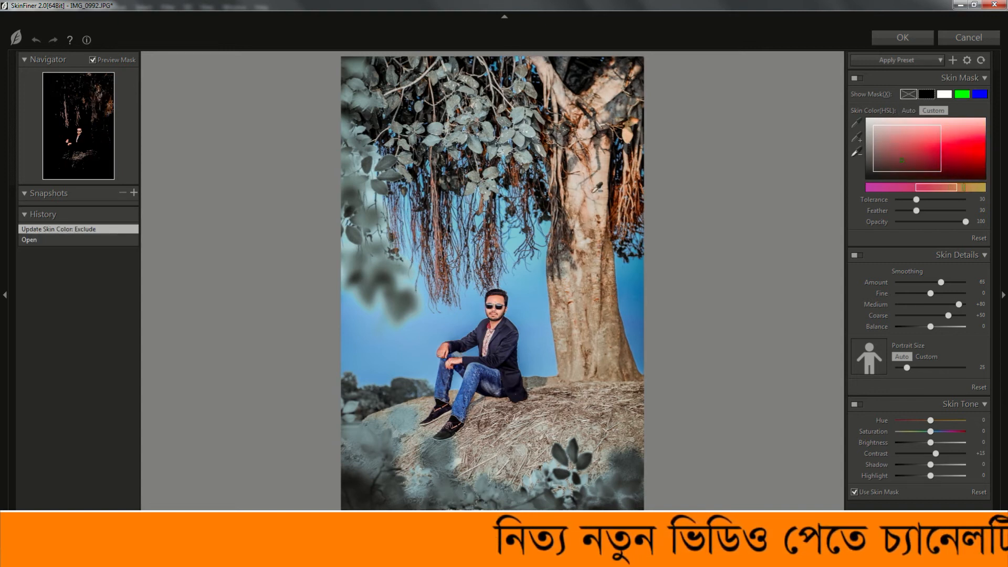
left_click(596, 173)
left_click(600, 135)
left_click(575, 153)
left_click(504, 205)
left_click(473, 227)
left_click(447, 245)
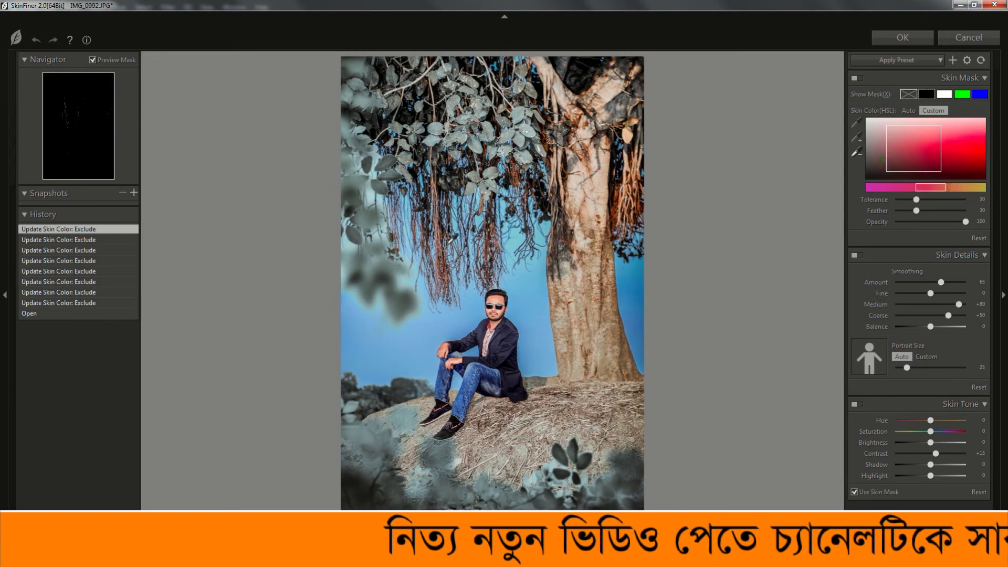
key("ctrl+z")
key("ctrl+z")
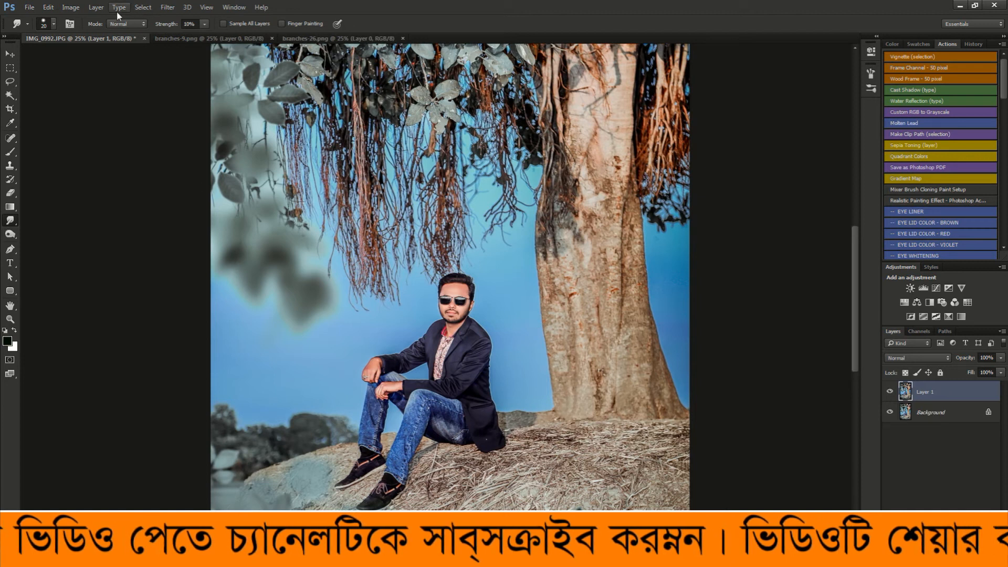
Deepen the blacks of Layer 1 with Selective Color, setting Black to +16% in the Blacks range.
left_click(71, 7)
mouse_move(99, 31)
left_click(210, 194)
left_click(641, 86)
left_click(636, 178)
left_click(635, 185)
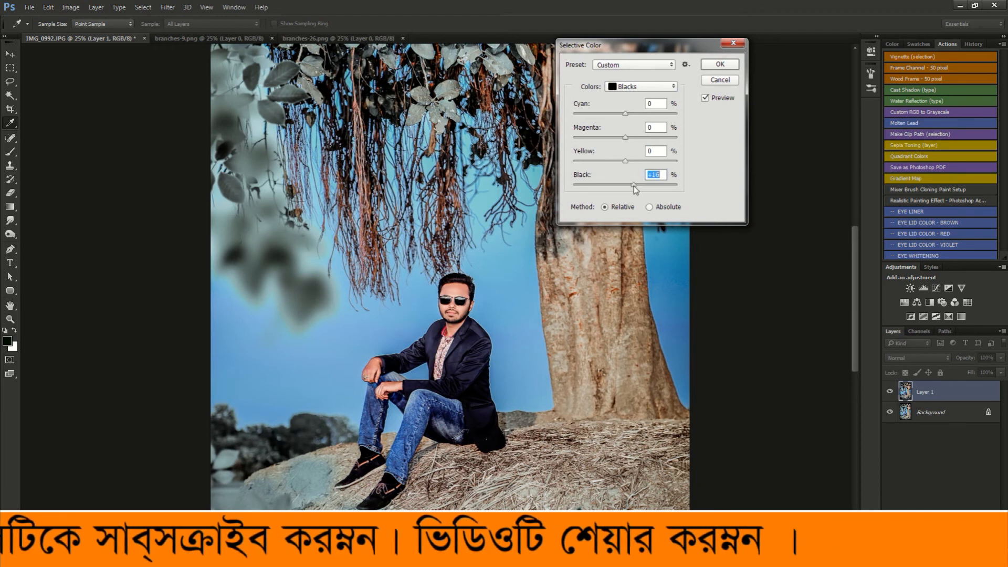
left_click(720, 64)
key("r")
left_click(403, 307, "alt")
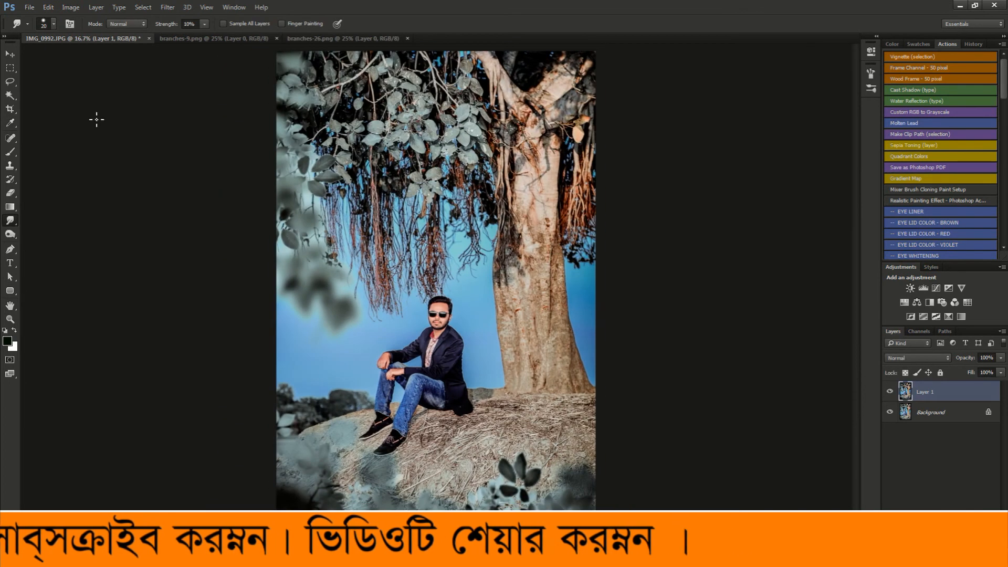
Open the image Photography Logo FREE PSD (White Color Logo).png from the Adobe Photoshop- Project folder on drive D.
left_click(30, 7)
left_click(43, 28)
left_click(38, 250)
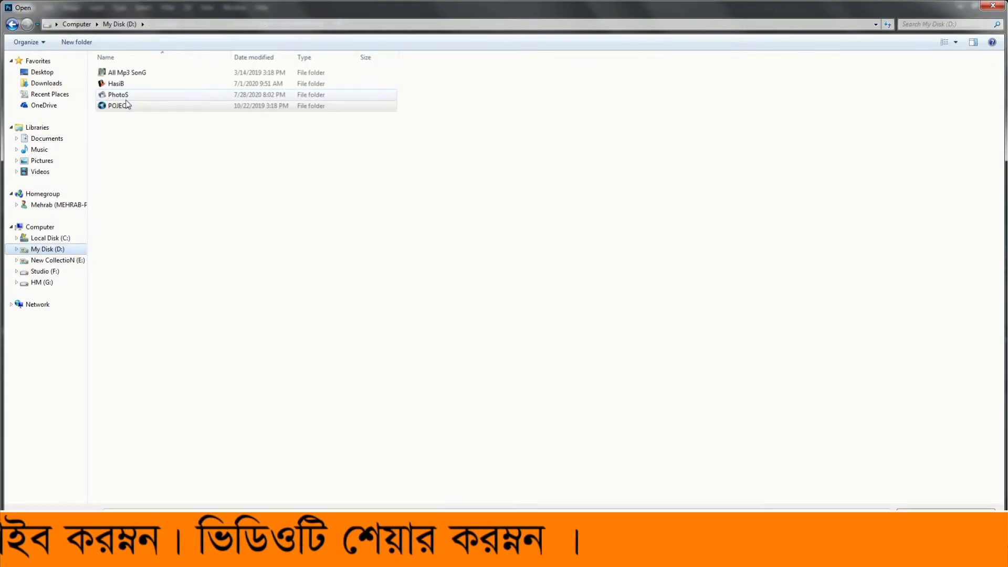
double_click(134, 96)
double_click(138, 85)
double_click(152, 102)
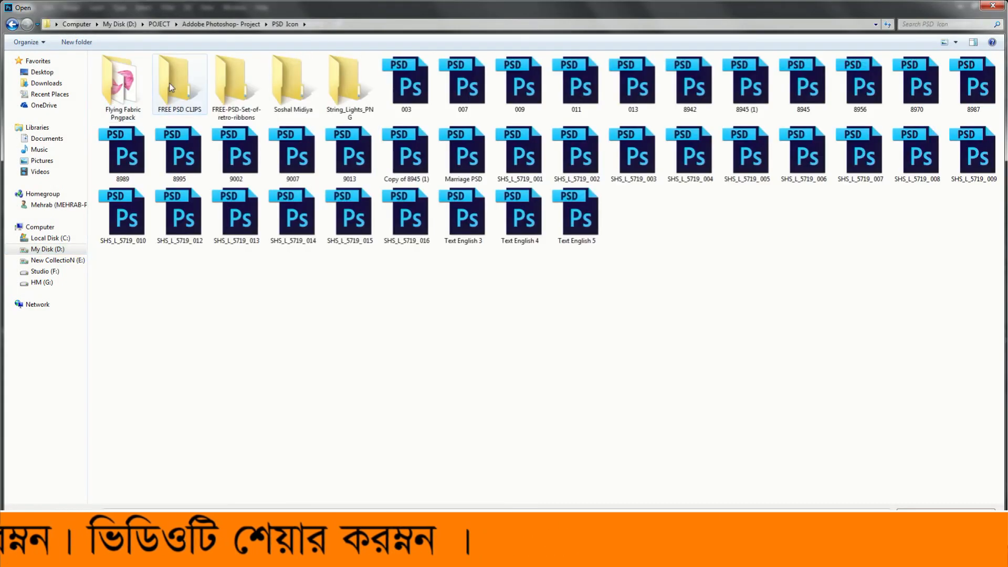
key("BackSpace")
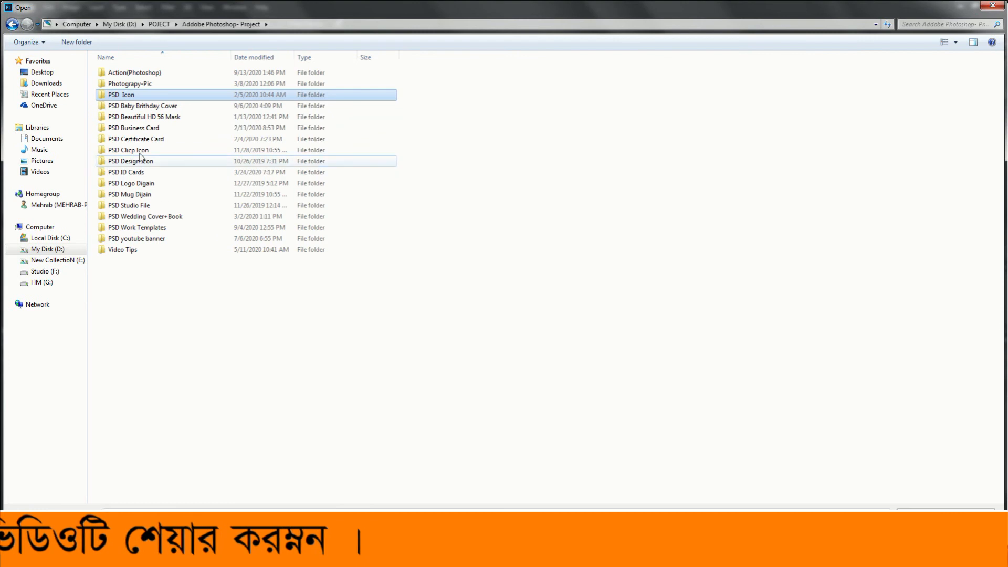
double_click(157, 173)
double_click(178, 84)
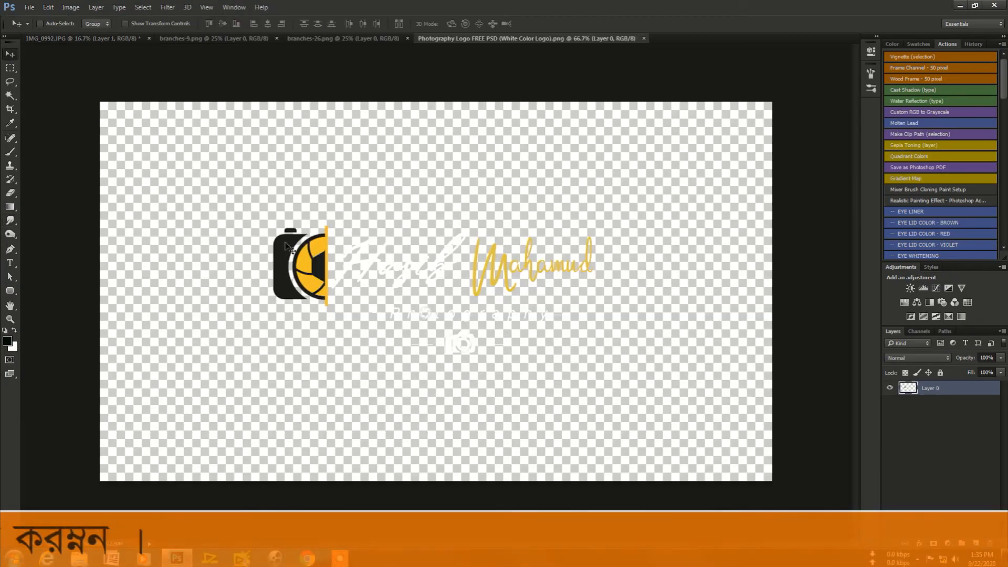
Copy the logo into the portrait, scale it down over the sky beside the man, and merge it into the photo.
left_click_drag(272, 205, 355, 47)
left_click_drag(99, 42, 349, 307)
key("ctrl+t")
left_click_drag(417, 330, 336, 362)
key("Return")
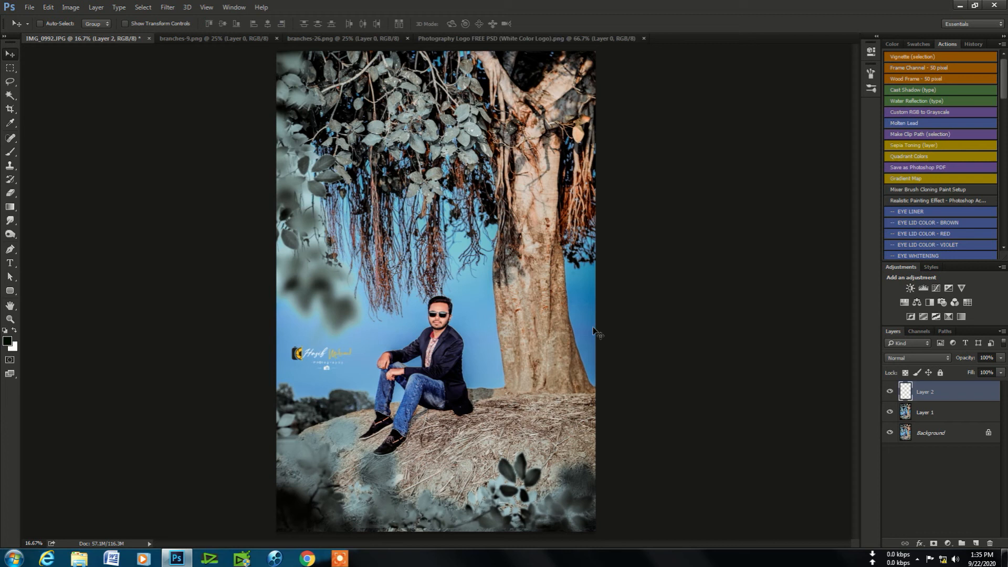
key("ctrl+e")
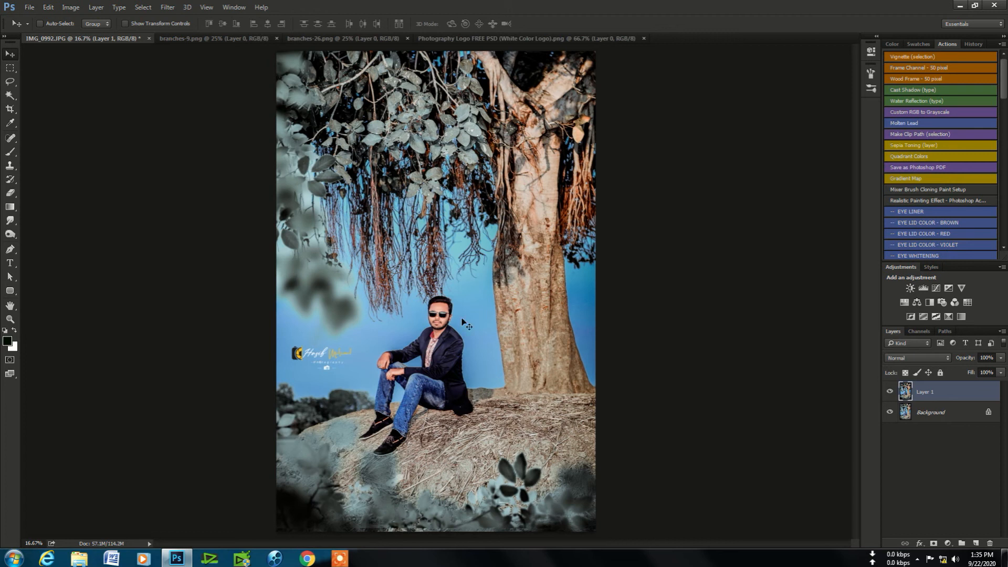
Save the finished portrait to the Desktop as a JPEG named IMG_0992.
left_click(29, 6)
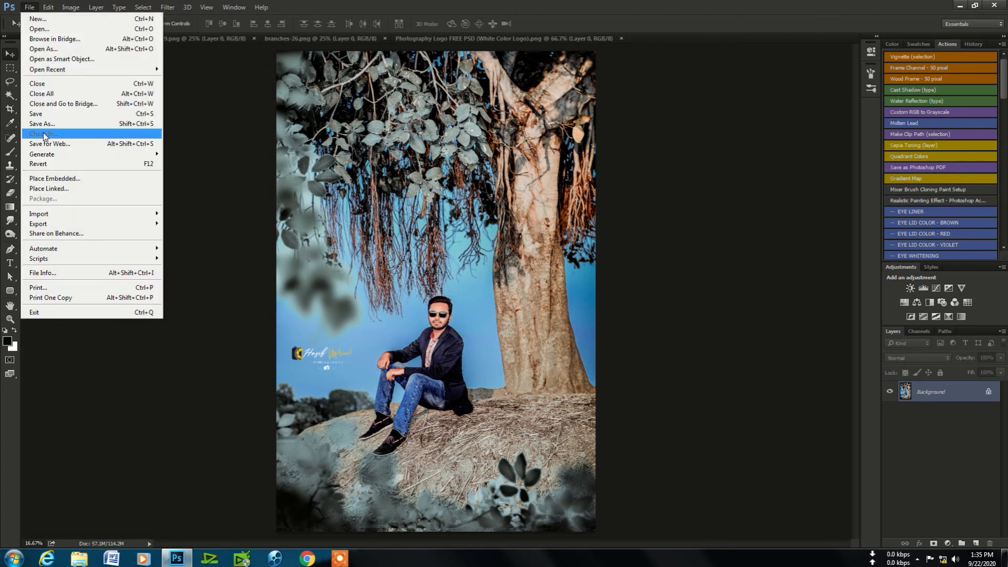
left_click(42, 134)
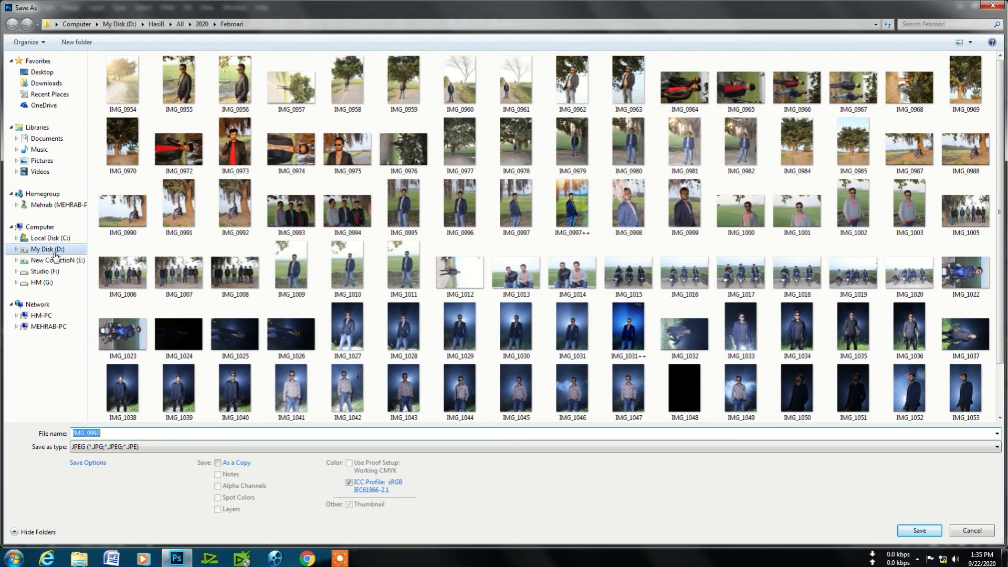
left_click(42, 72)
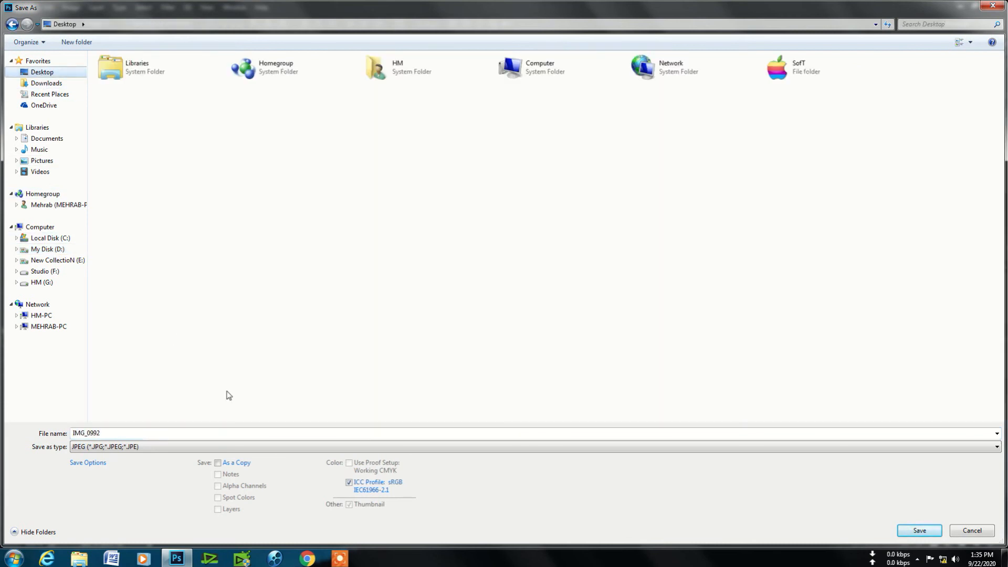
left_click(930, 534)
left_click(563, 153)
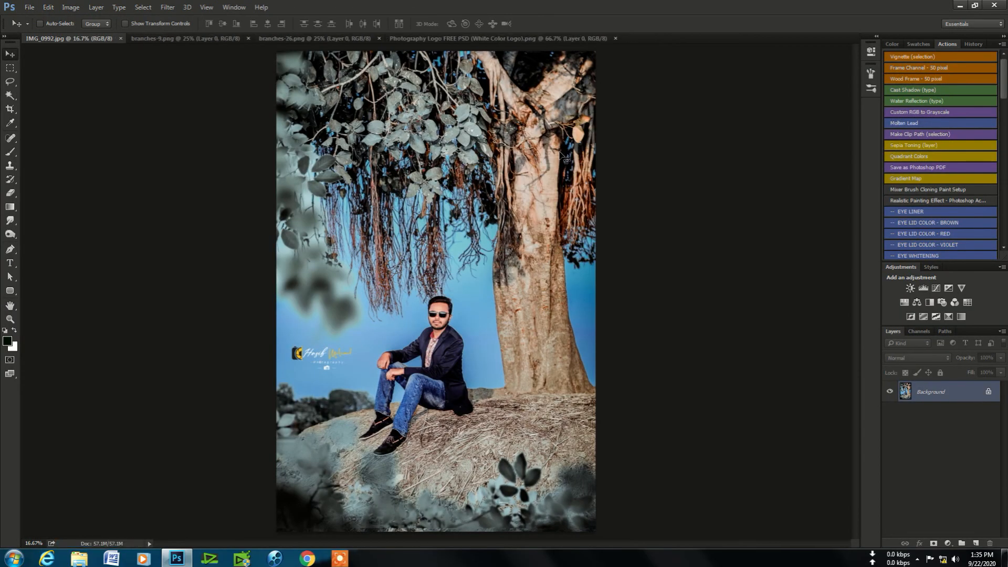
Close the portrait, both branches images and the logo document.
key("ctrl+w")
key("ctrl+w")
key("ctrl+w")
key("ctrl+w")
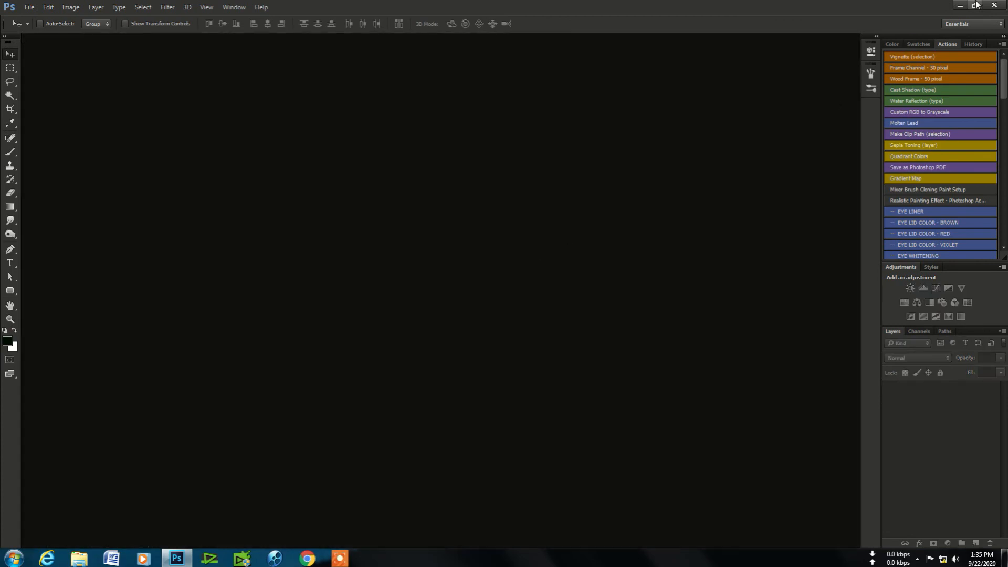
Switch to the desktop, open the saved IMG_0992 in Windows Photo Viewer, inspect it up close, and move its window aside.
key("super+d")
right_click(329, 158)
left_click(362, 187)
double_click(19, 21)
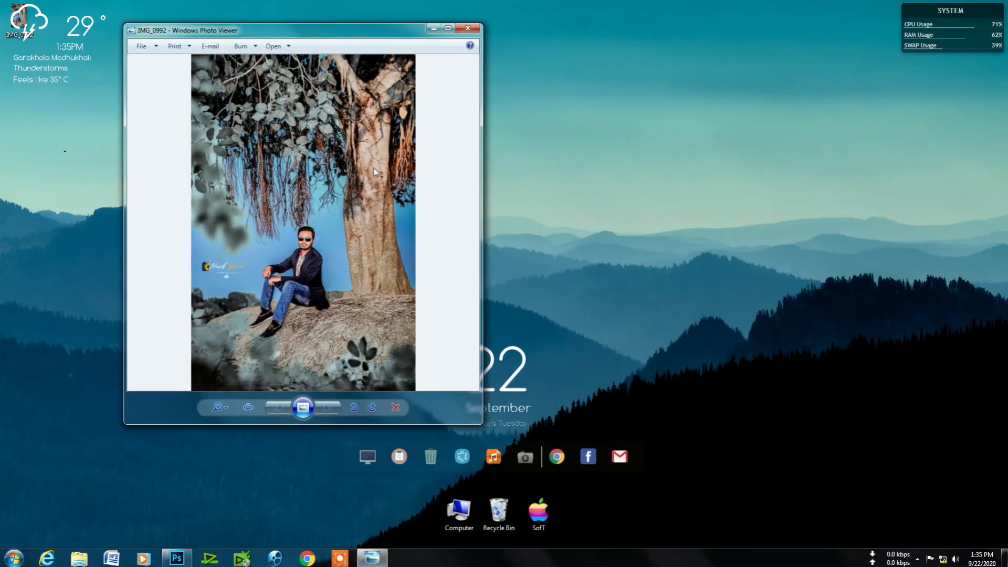
scroll(300, 107, "up", 3)
left_click_drag(340, 266, 359, 126)
scroll(360, 139, "down", 3)
left_click_drag(328, 36, 786, 46)
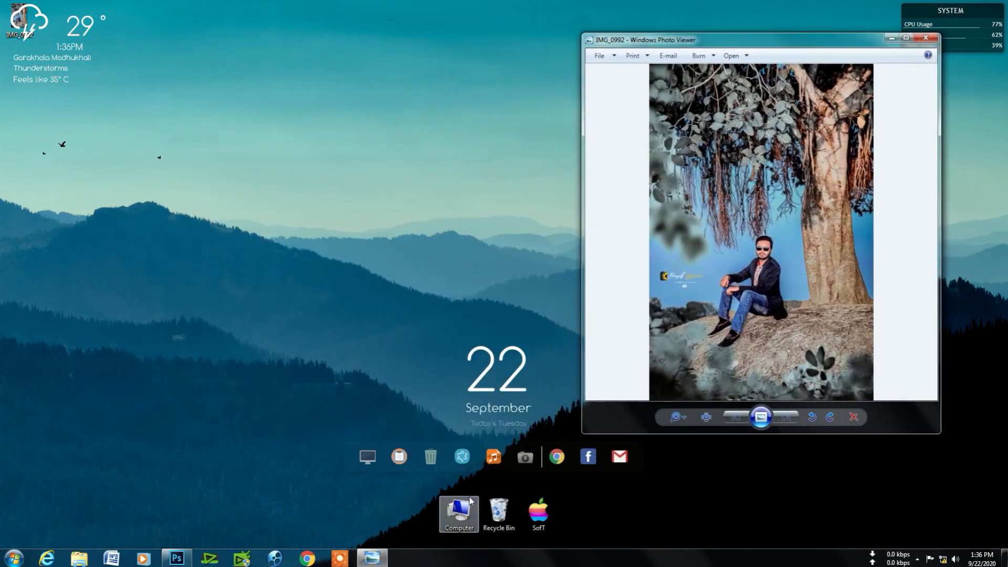
Browse drive D in Windows Explorer to the Febroari folder inside the 2020 photo folder.
double_click(458, 510)
left_click_drag(617, 78, 259, 69)
double_click(313, 174)
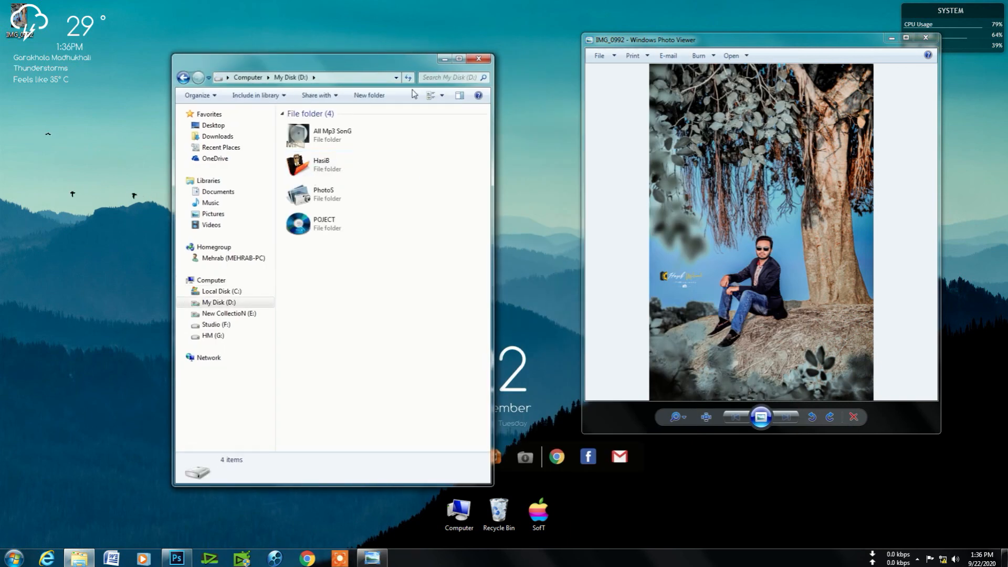
double_click(333, 169)
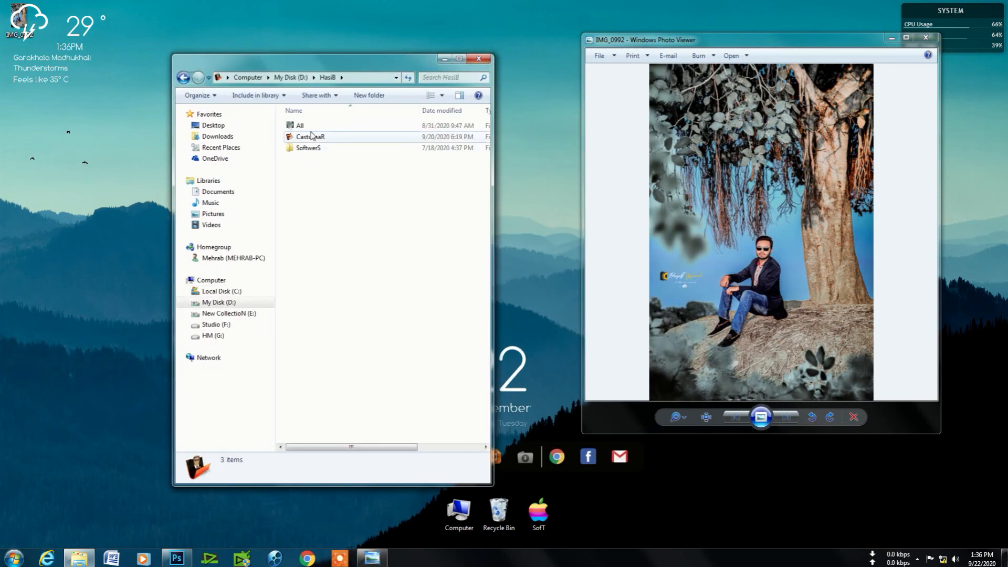
double_click(309, 127)
double_click(317, 160)
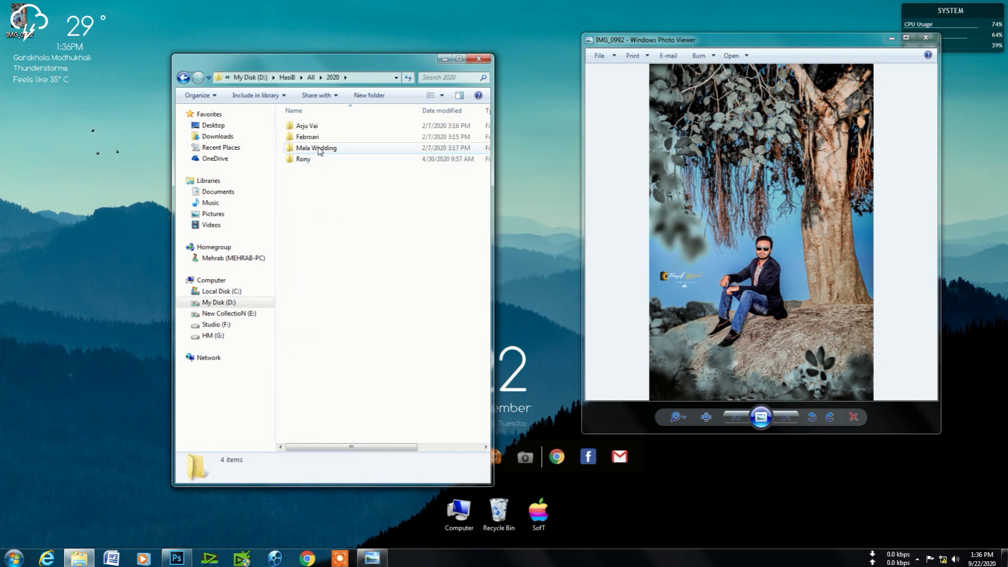
double_click(304, 137)
Open the original IMG_0992 next to the edited version for comparison and close the folder window.
scroll(338, 270, "down", 3)
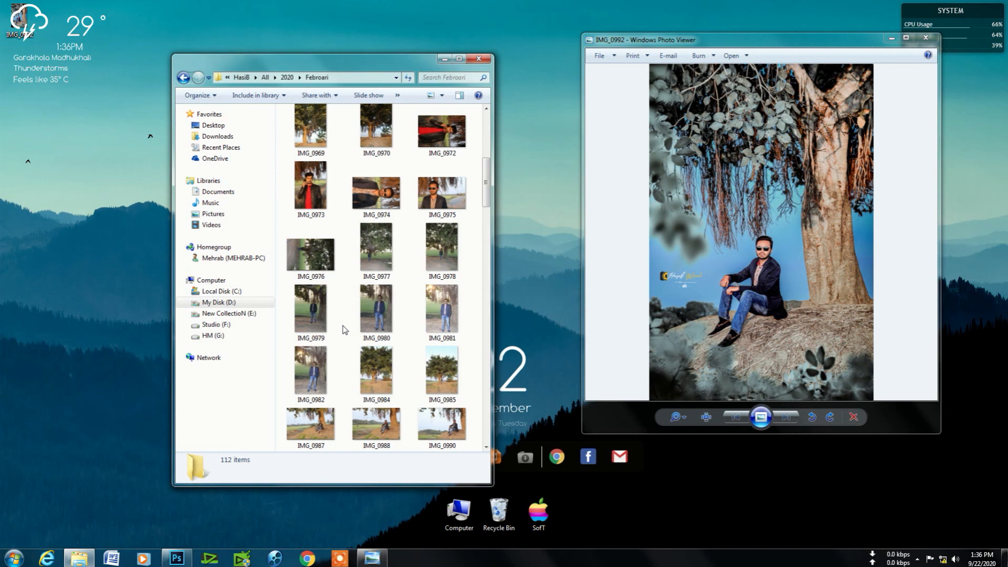
scroll(349, 292, "down", 3)
double_click(357, 299)
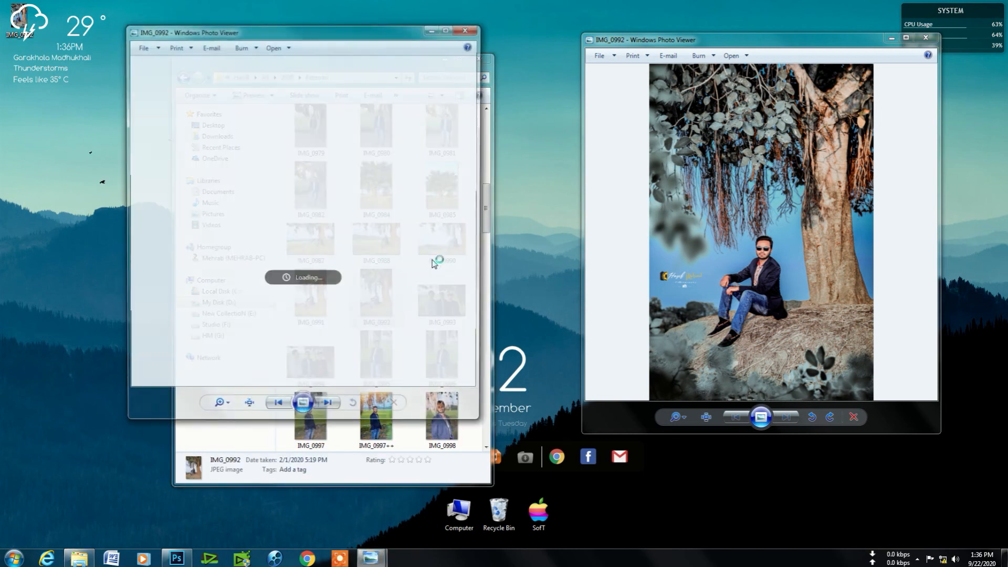
left_click_drag(337, 33, 500, 44)
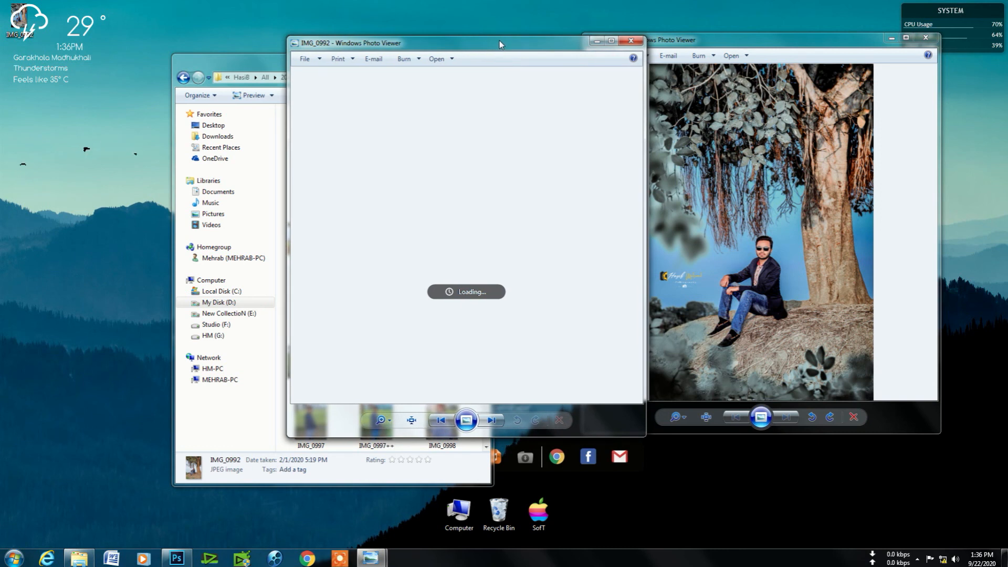
left_click_drag(228, 64, 85, 65)
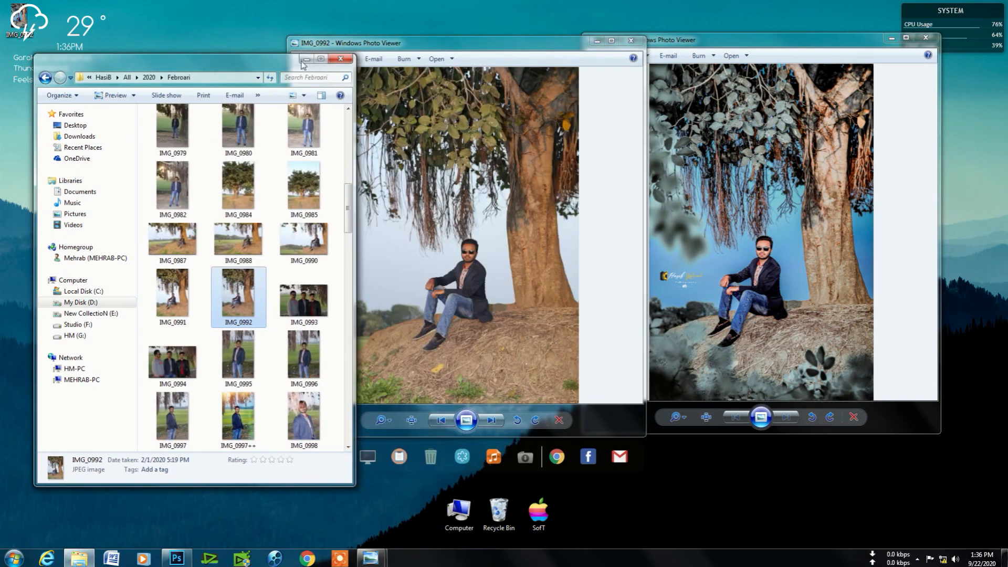
left_click(337, 58)
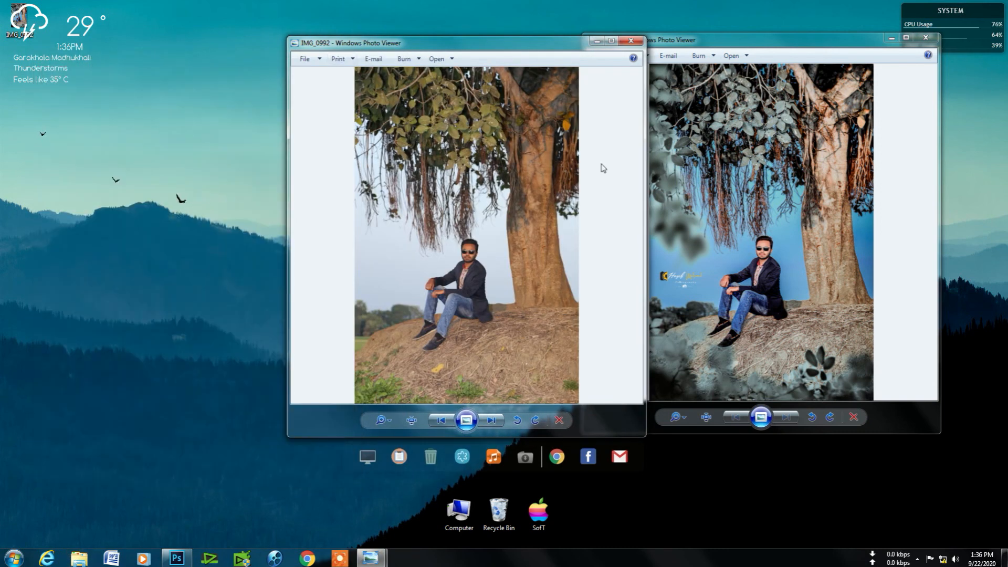